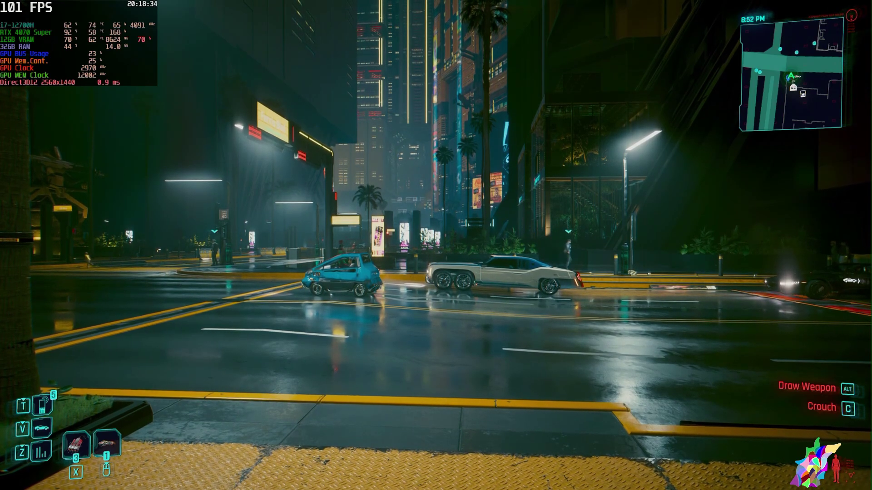
Step: Pause the game and look through the DLSS and ray-tracing options in the Graphics settings
{"action": "key", "text": "Escape"}
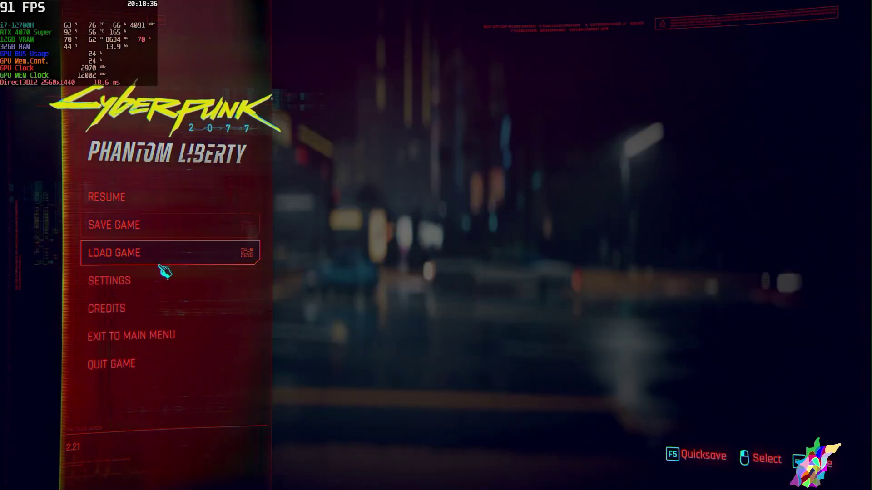
{"action": "left_click", "coordinate": [166, 283]}
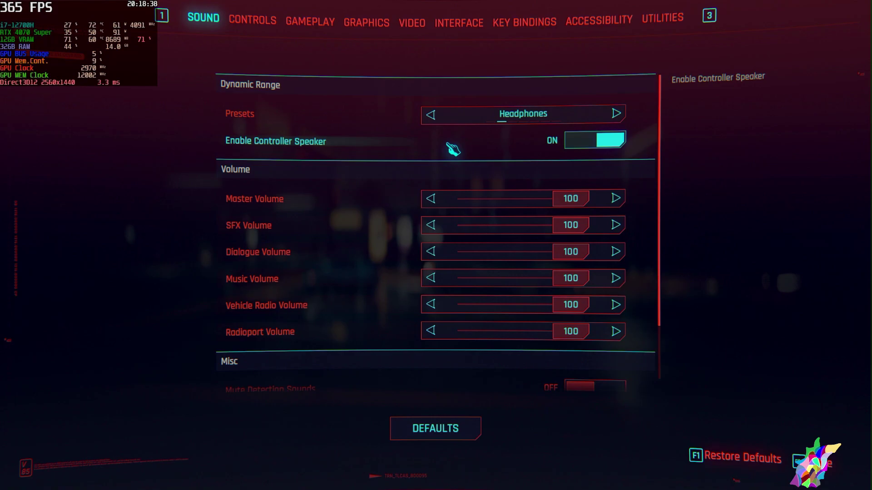
{"action": "left_click", "coordinate": [360, 24]}
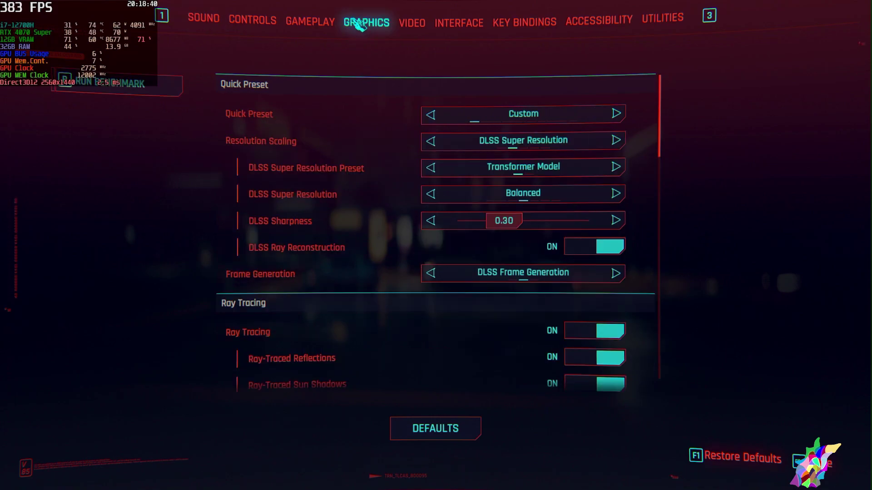
{"action": "scroll", "coordinate": [578, 204], "scroll_direction": "down", "scroll_amount": 3}
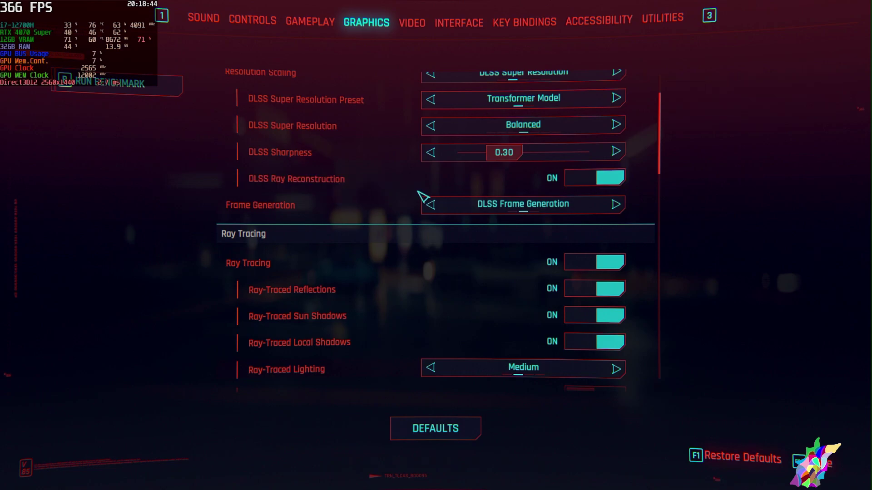
Step: Leave the settings unchanged and walk a few metres along the wet night street
{"action": "key", "text": "Escape"}
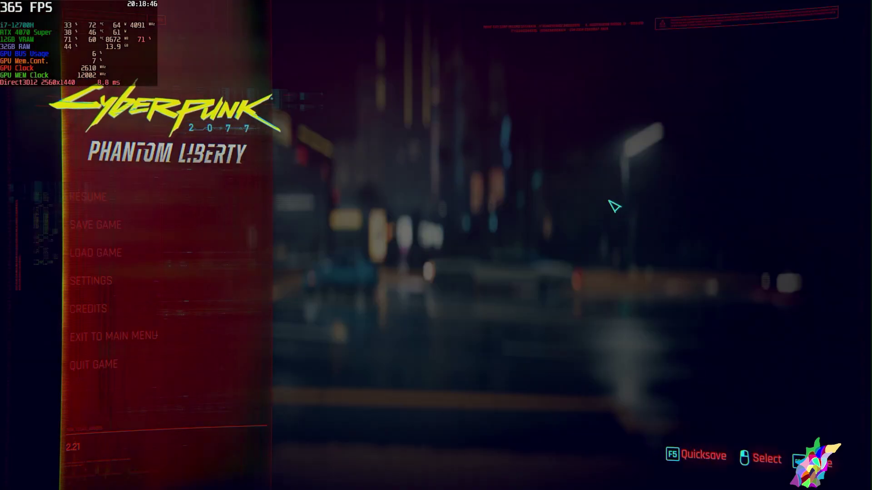
{"action": "key", "text": "Escape"}
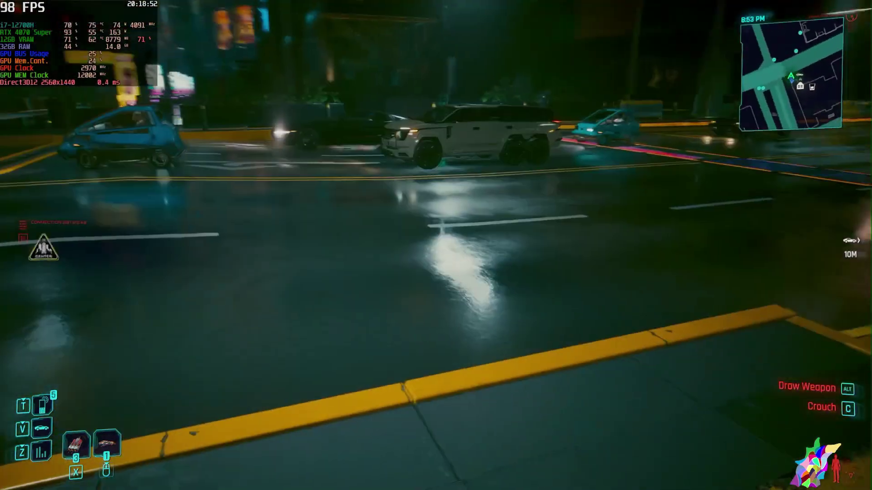
{"action": "key", "text": "w"}
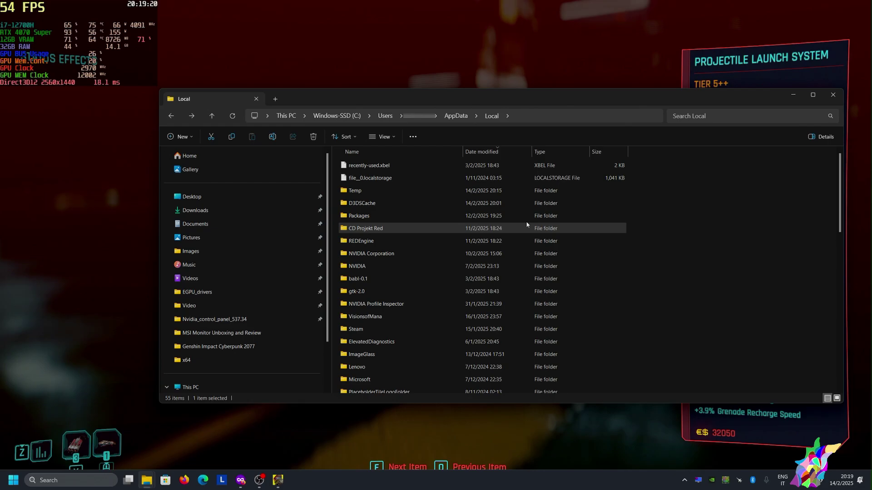
Step: Open CD Projekt Red > Cyberpunk 2077 to see it holds only UserSettings.json, then go back
{"action": "left_click", "coordinate": [375, 228]}
{"action": "double_click", "coordinate": [375, 228]}
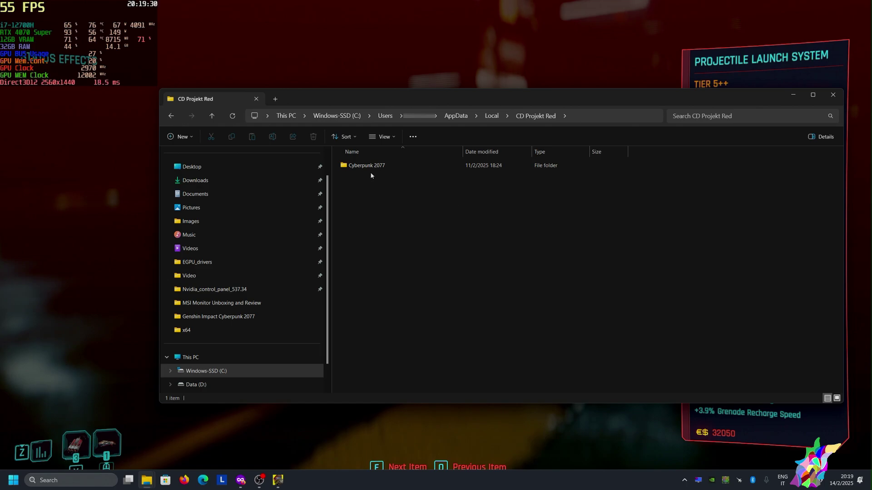
{"action": "double_click", "coordinate": [356, 167]}
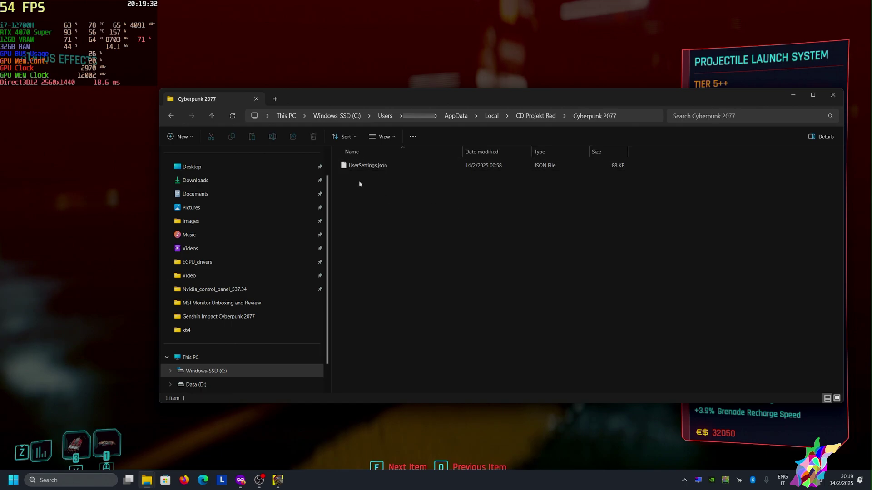
{"action": "left_click", "coordinate": [528, 119]}
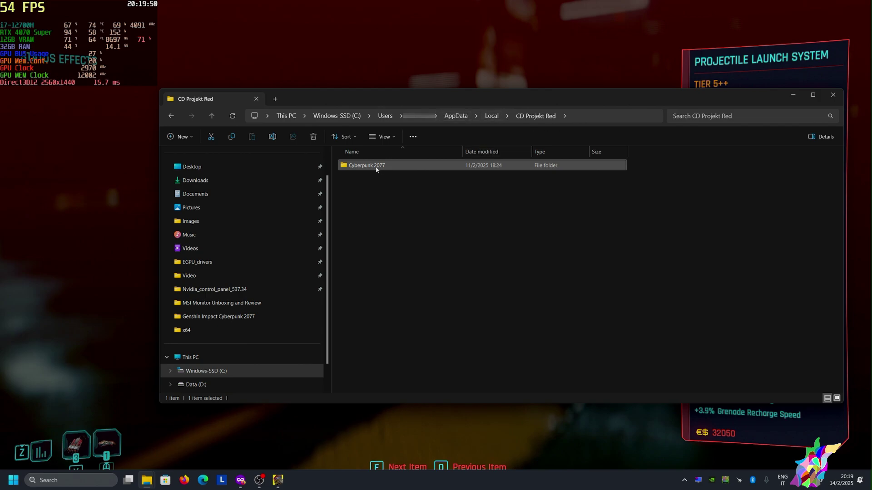
Step: Recheck the Cyberpunk 2077 folder, return to CD Projekt Red, and start switching to the browser
{"action": "mouse_move", "coordinate": [384, 168]}
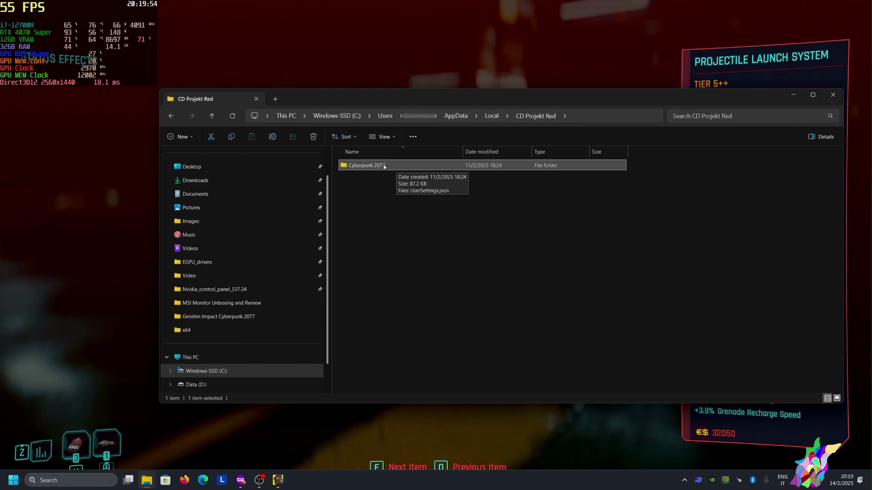
{"action": "double_click", "coordinate": [384, 167]}
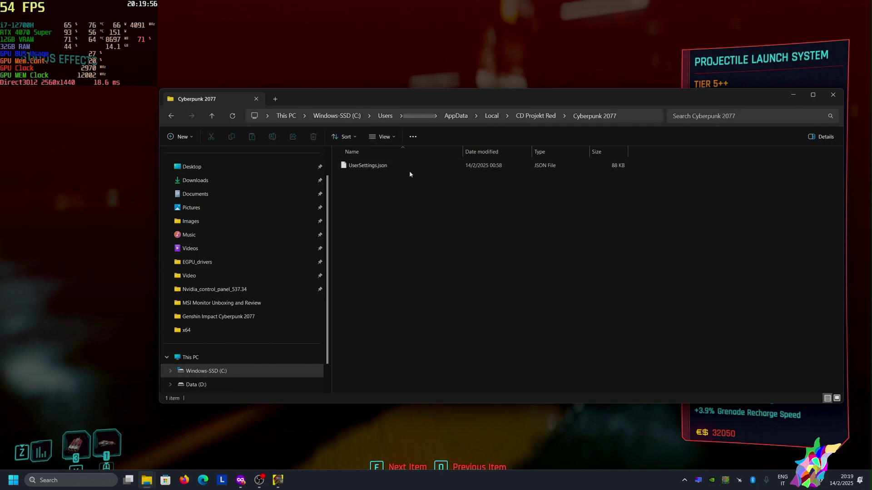
{"action": "left_click", "coordinate": [172, 115]}
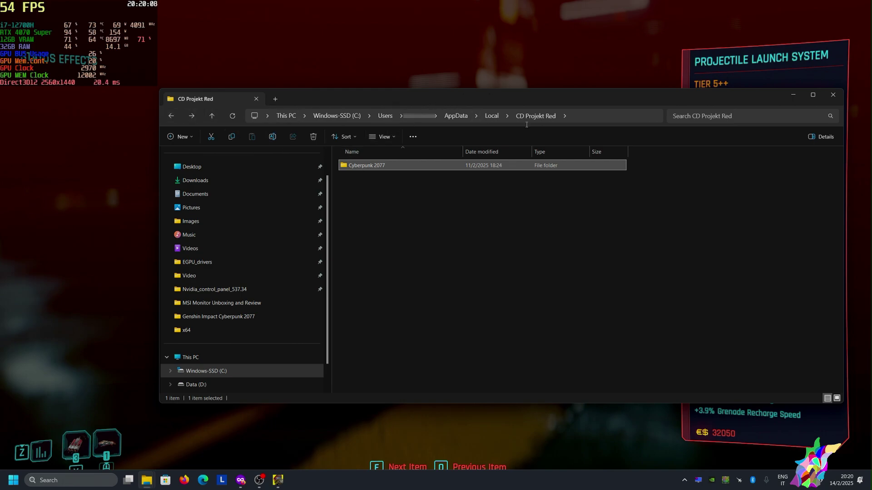
{"action": "key", "text": "alt+Tab"}
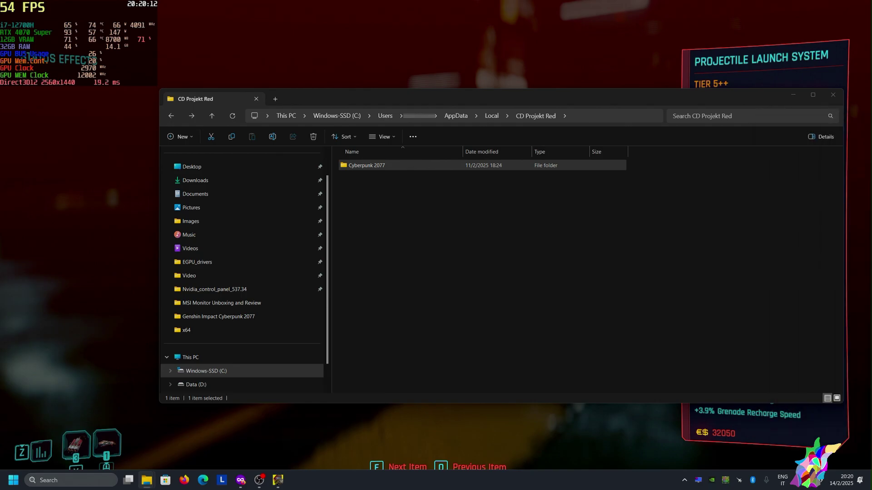
Step: Highlight the DLSS Ray Reconstruction DLL 3.7.20 entry and pull the bin\x64 window over the page
{"action": "key", "text": "alt+Tab"}
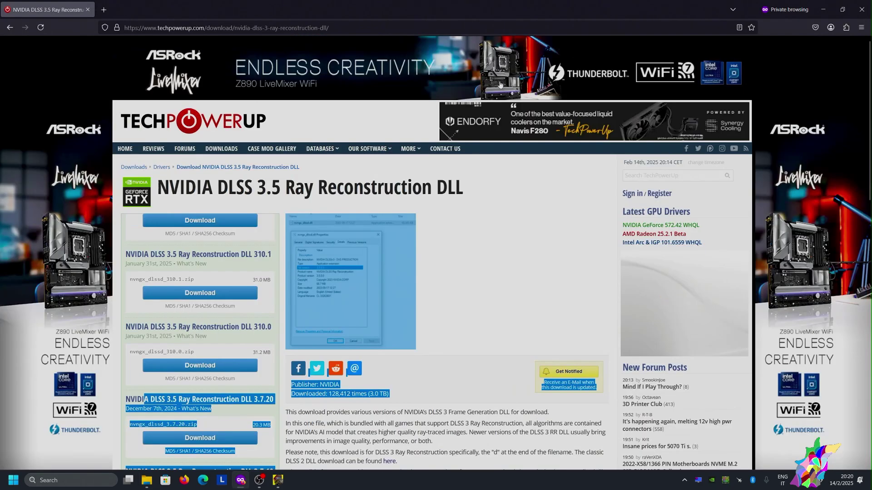
{"action": "left_click", "coordinate": [473, 225]}
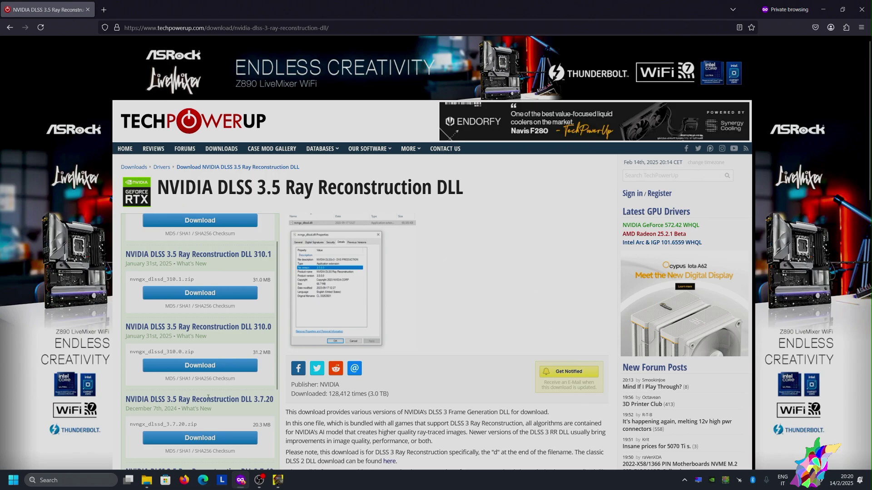
{"action": "left_click_drag", "start_coordinate": [126, 399], "coordinate": [263, 400]}
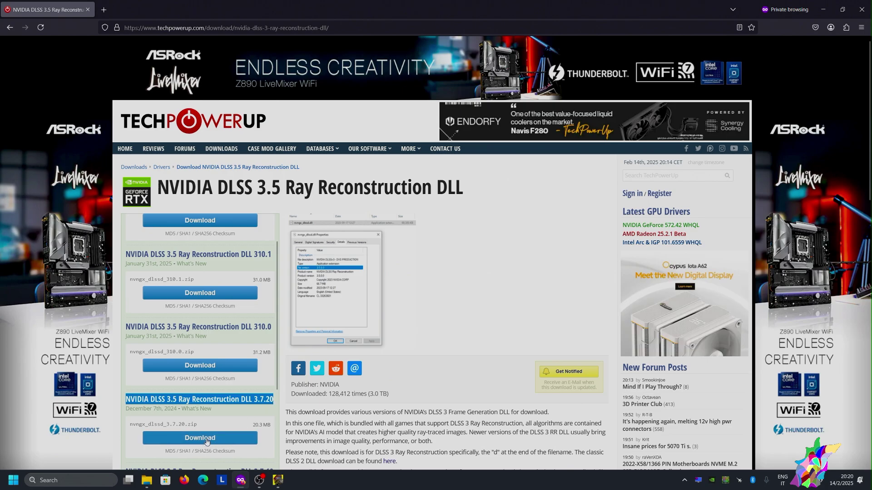
{"action": "left_click_drag", "start_coordinate": [871, 165], "coordinate": [349, 120]}
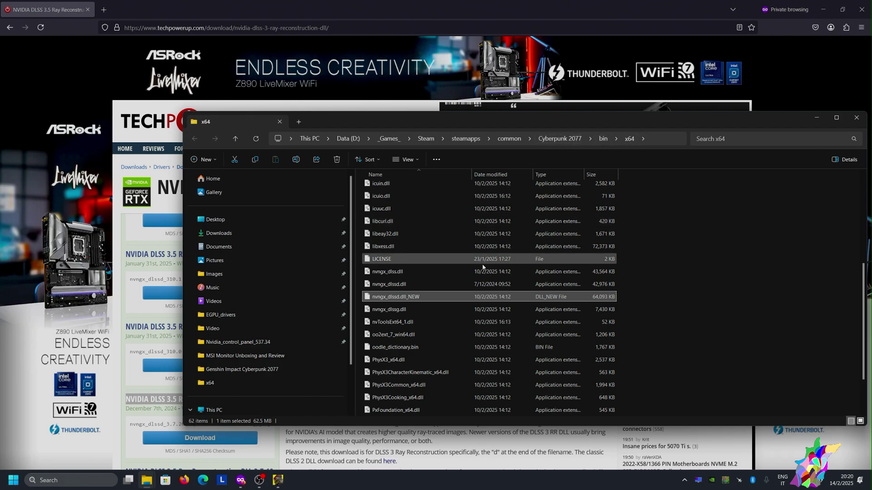
Step: Look over the bin\x64 file list, leaving nvngx_dlssd.dll_NEW's name unchanged
{"action": "scroll", "coordinate": [423, 286], "scroll_direction": "up", "scroll_amount": 3}
{"action": "scroll", "coordinate": [400, 297], "scroll_direction": "down", "scroll_amount": 3}
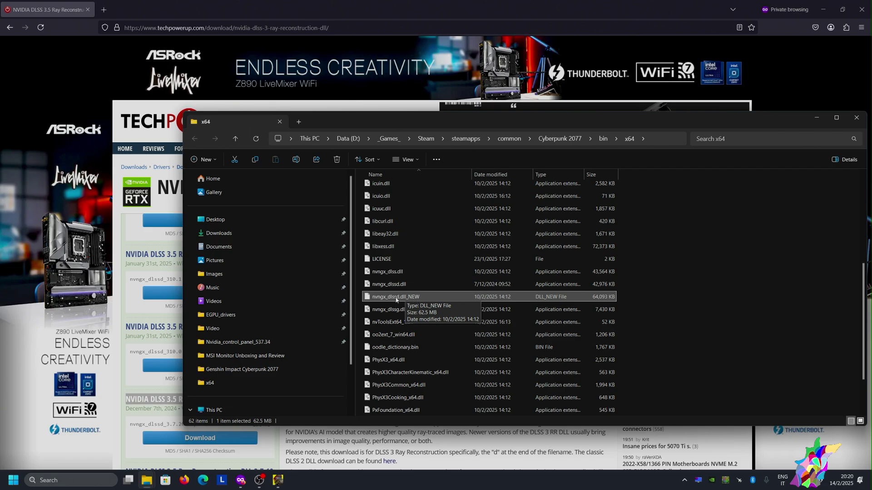
{"action": "left_click", "coordinate": [404, 301]}
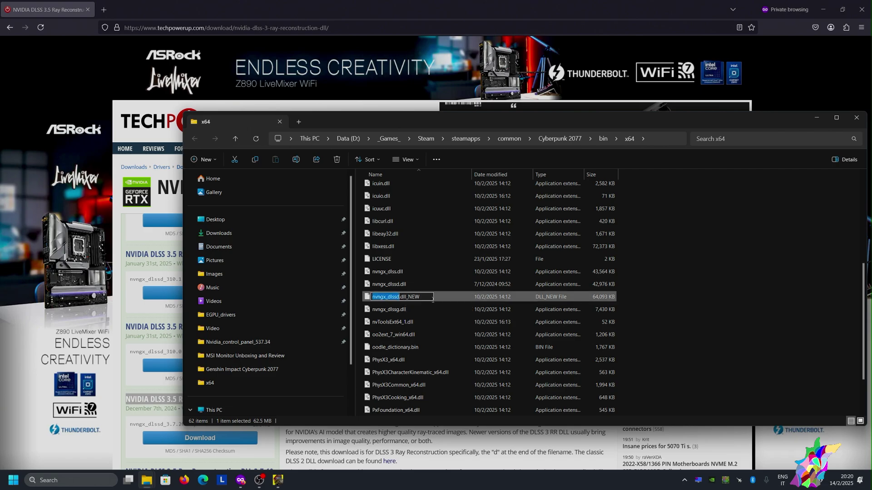
{"action": "left_click", "coordinate": [424, 299]}
Step: Confirm in nvngx_dlssd.dll's Properties Details that its file version is 3.7.20.0
{"action": "left_click", "coordinate": [404, 286]}
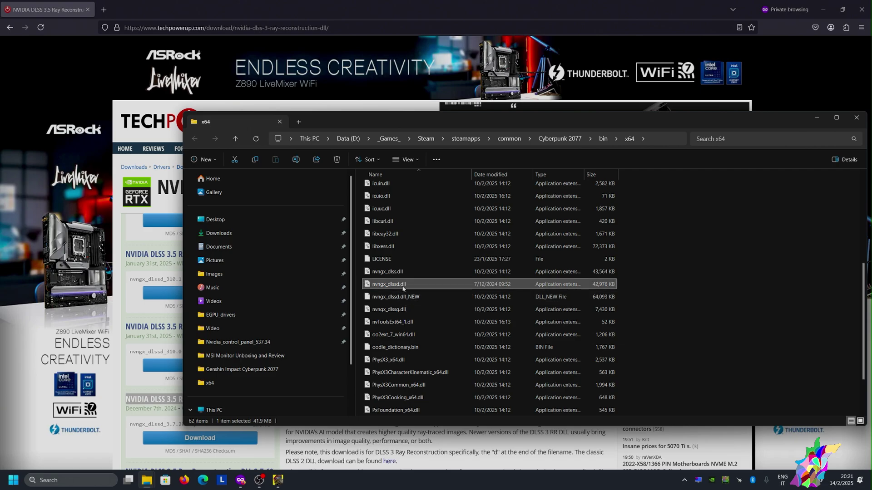
{"action": "right_click", "coordinate": [403, 288]}
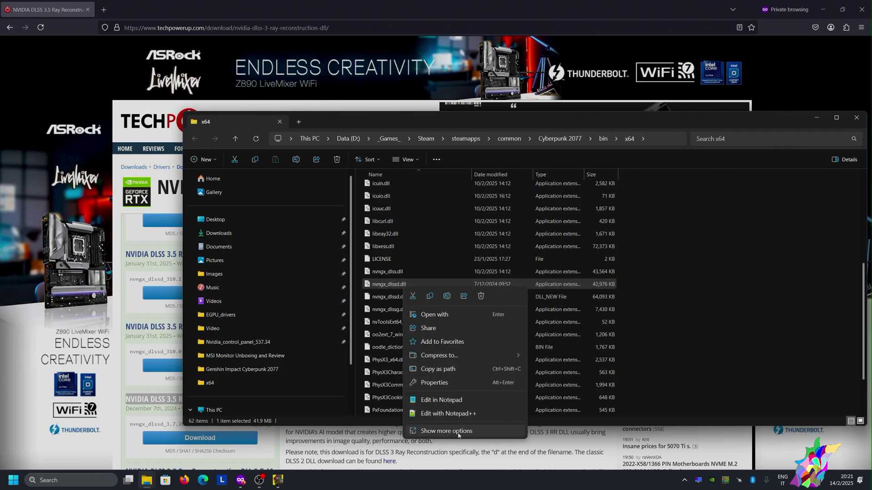
{"action": "left_click", "coordinate": [436, 433]}
{"action": "left_click", "coordinate": [447, 448]}
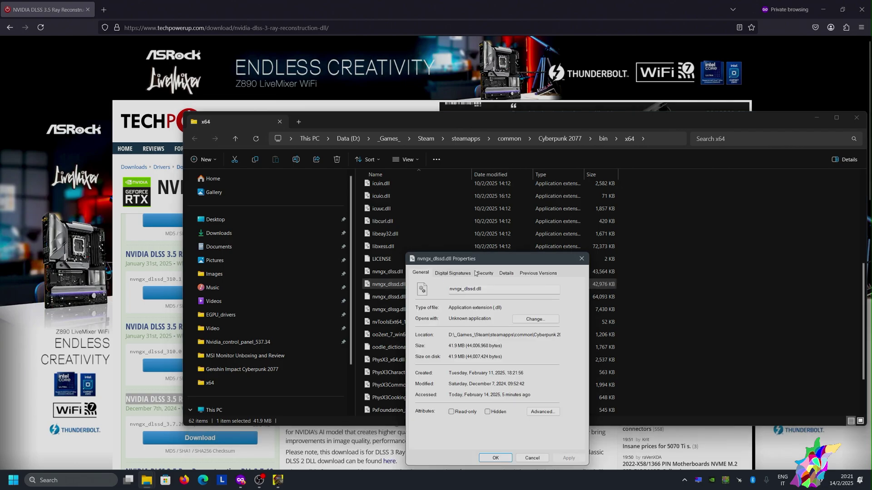
{"action": "left_click", "coordinate": [499, 274]}
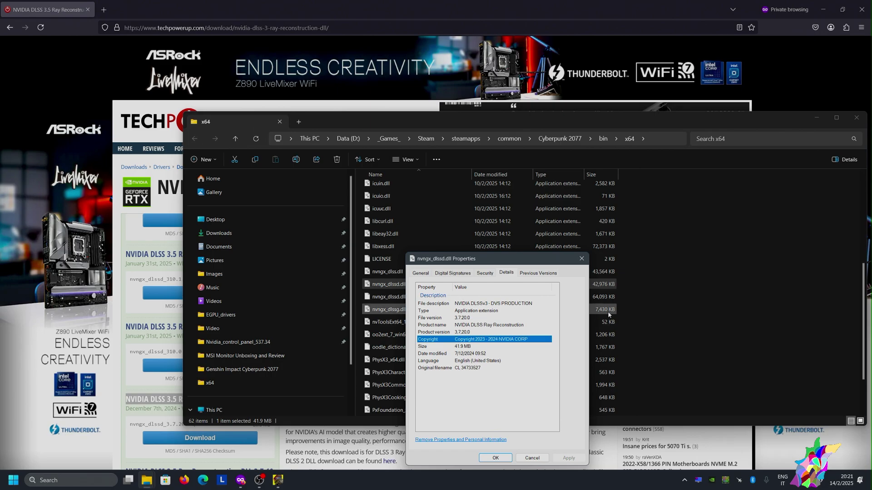
{"action": "left_click", "coordinate": [581, 258]}
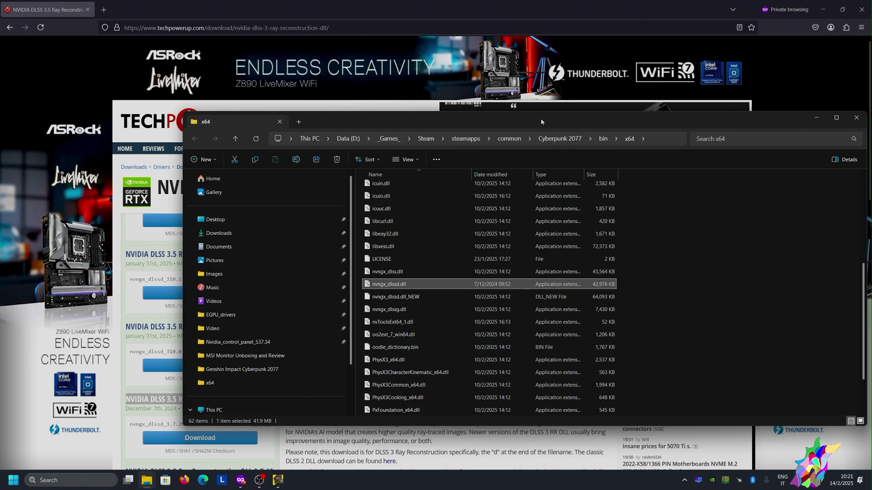
Step: Bring up MSI Afterburner, glance at its curve editor, and drag it off the bin\x64 path
{"action": "left_click", "coordinate": [739, 485]}
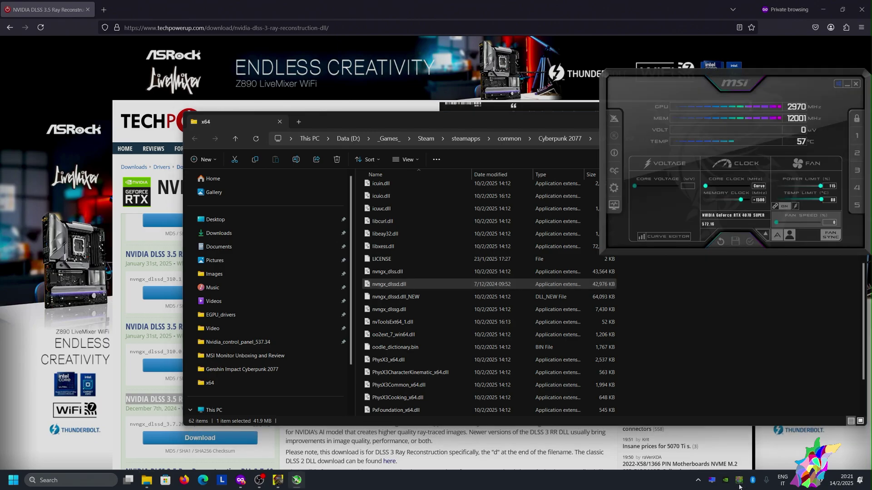
{"action": "left_click_drag", "start_coordinate": [745, 78], "coordinate": [631, 127]}
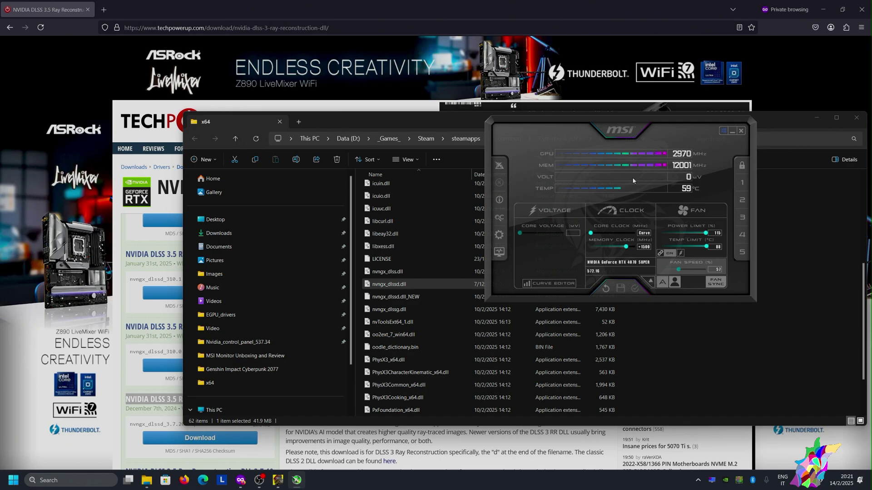
{"action": "left_click", "coordinate": [526, 283]}
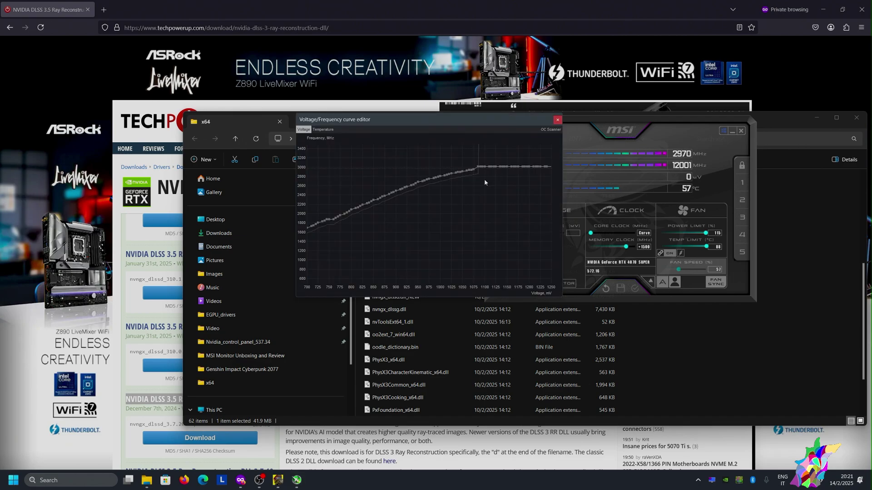
{"action": "left_click", "coordinate": [557, 120]}
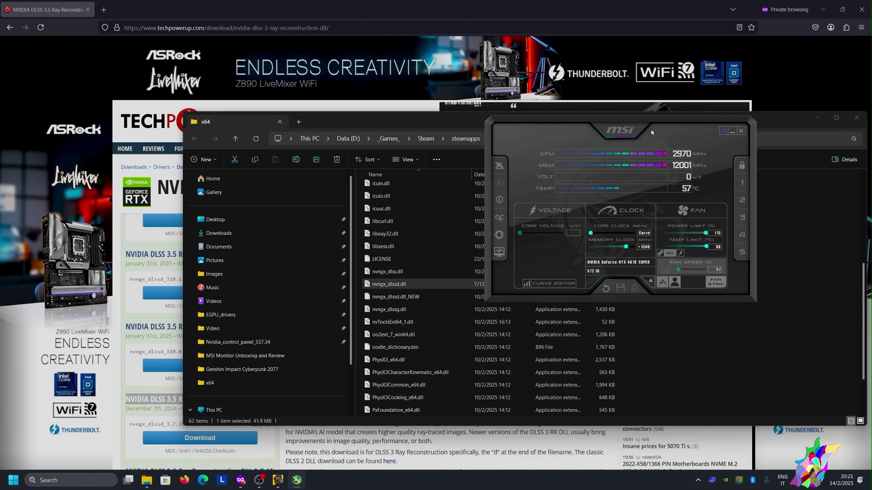
{"action": "left_click_drag", "start_coordinate": [633, 119], "coordinate": [724, 182]}
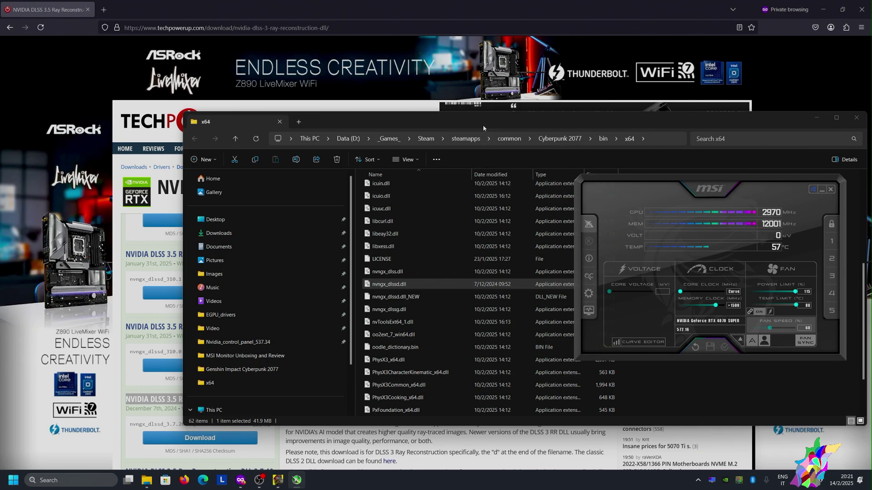
Step: Compare nvngx_dlssd.dll_NEW (62.5 MB) with the old nvngx_dlssd.dll (3.7.20.0, 41.9 MB)
{"action": "mouse_move", "coordinate": [149, 480]}
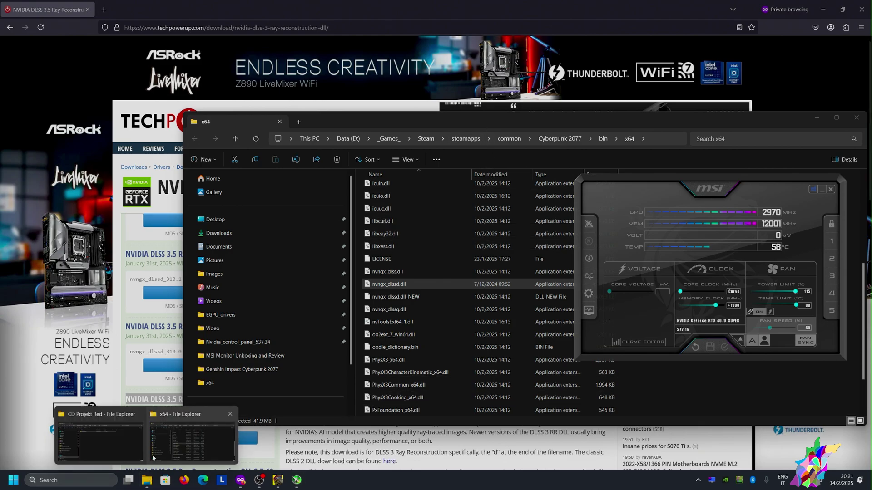
{"action": "left_click", "coordinate": [496, 122]}
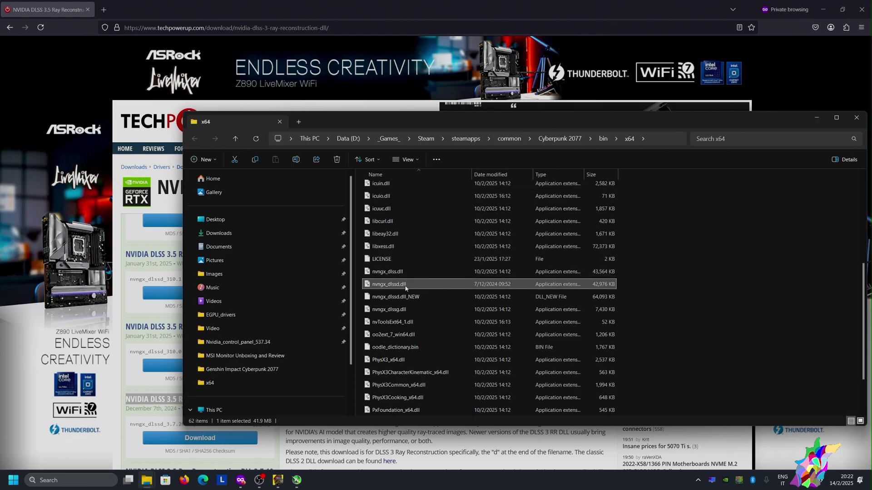
{"action": "mouse_move", "coordinate": [405, 288]}
{"action": "left_click", "coordinate": [454, 297]}
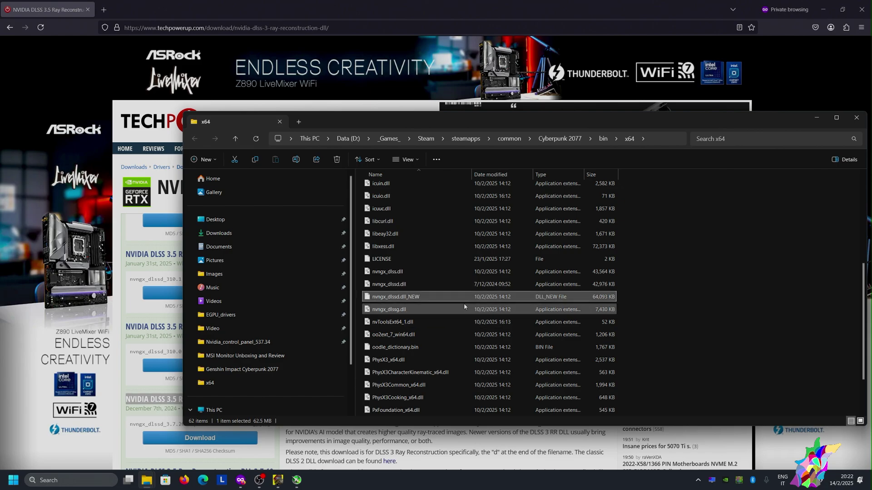
{"action": "mouse_move", "coordinate": [394, 301]}
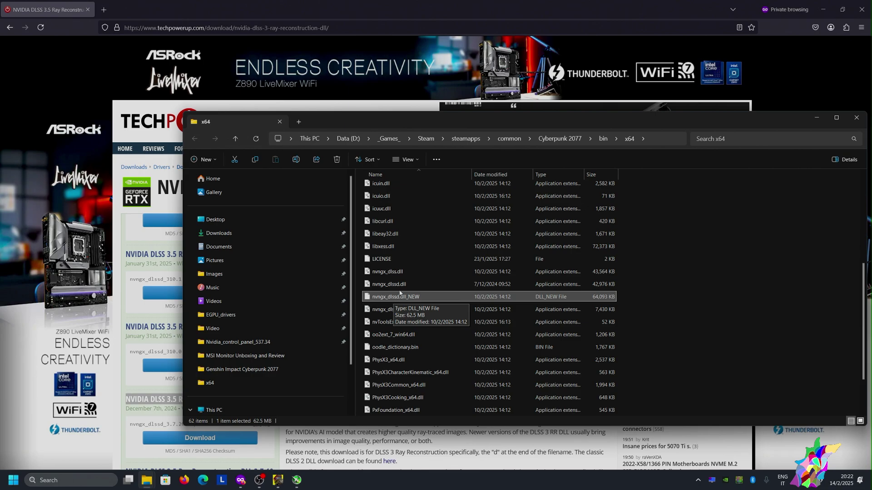
{"action": "left_click", "coordinate": [399, 289]}
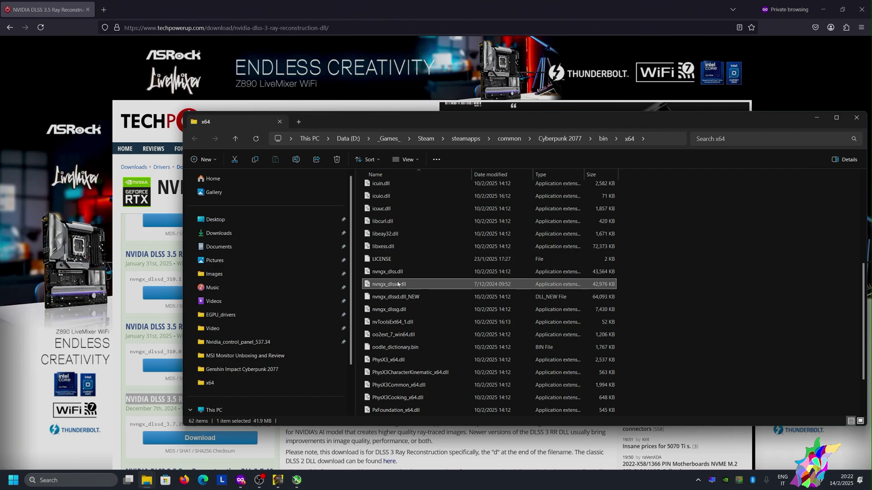
{"action": "mouse_move", "coordinate": [398, 284]}
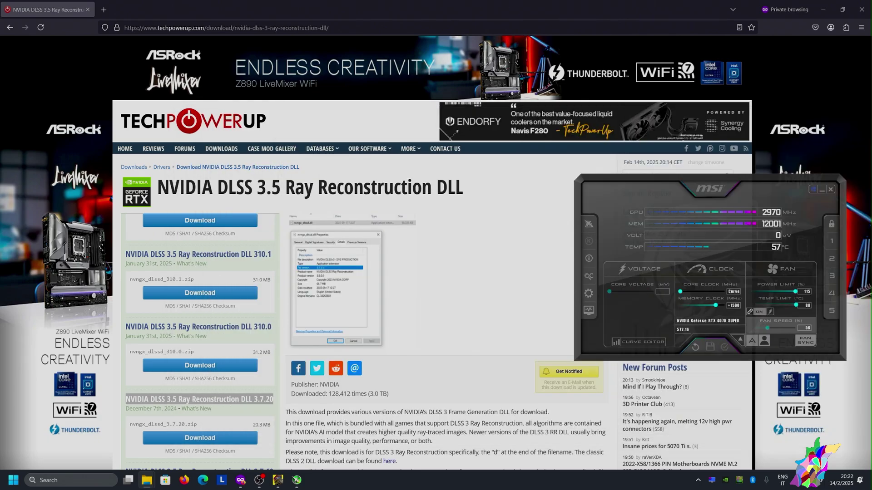
Step: Hide MSI Afterburner and the browser, then select the Cyberpunk 2077 folder in AppData
{"action": "left_click", "coordinate": [824, 194]}
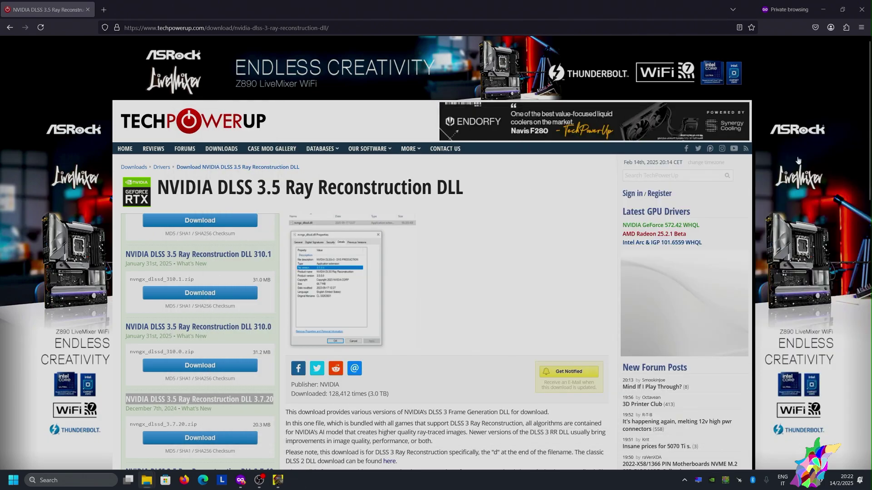
{"action": "left_click", "coordinate": [823, 9]}
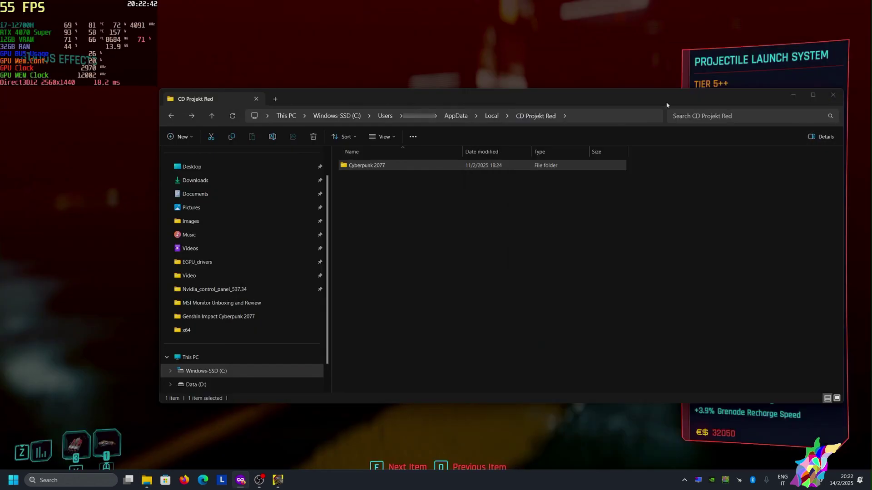
{"action": "left_click", "coordinate": [375, 166]}
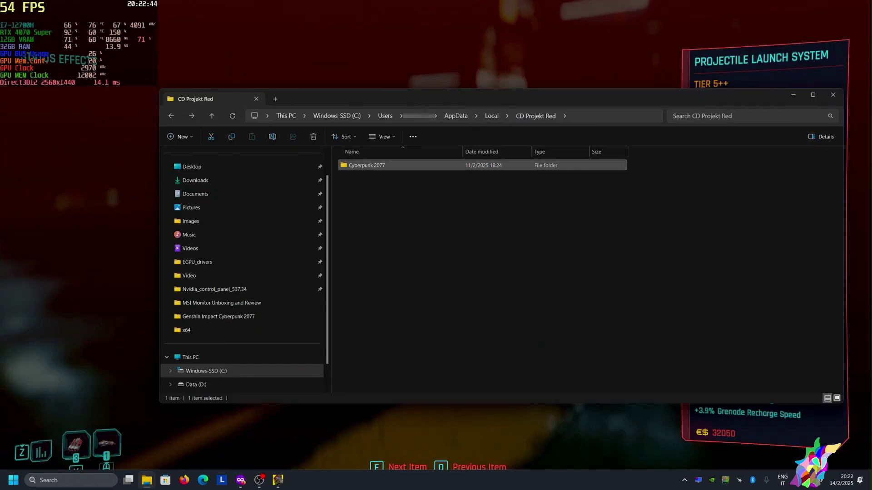
Step: Move the x64 folder window off screen and return to the running game
{"action": "key", "text": "alt+Tab"}
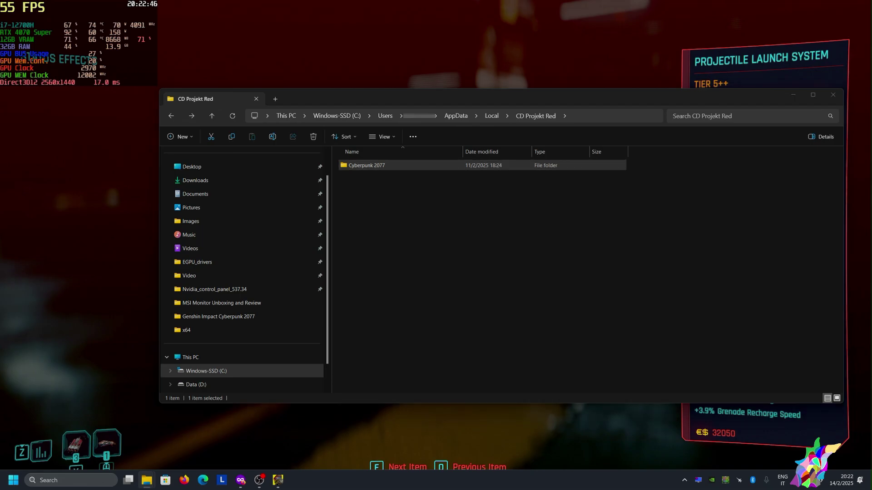
{"action": "left_click_drag", "start_coordinate": [871, 75], "coordinate": [577, 81]}
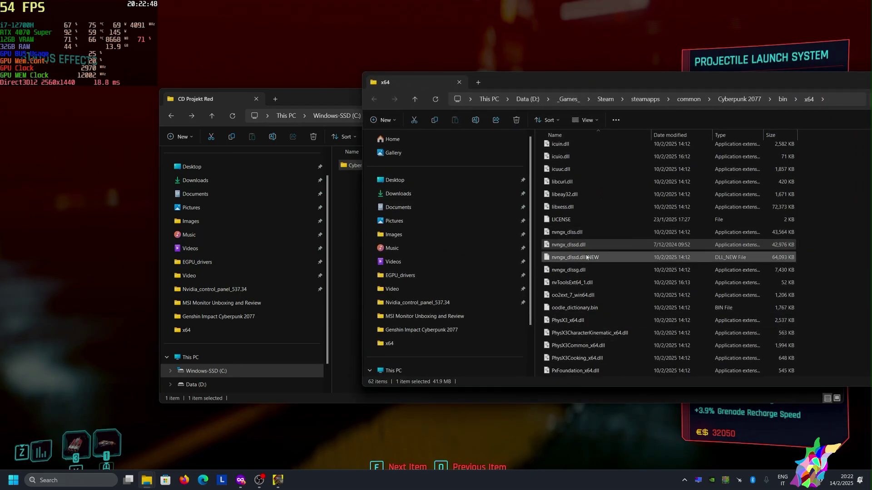
{"action": "left_click_drag", "start_coordinate": [713, 87], "coordinate": [871, 85]}
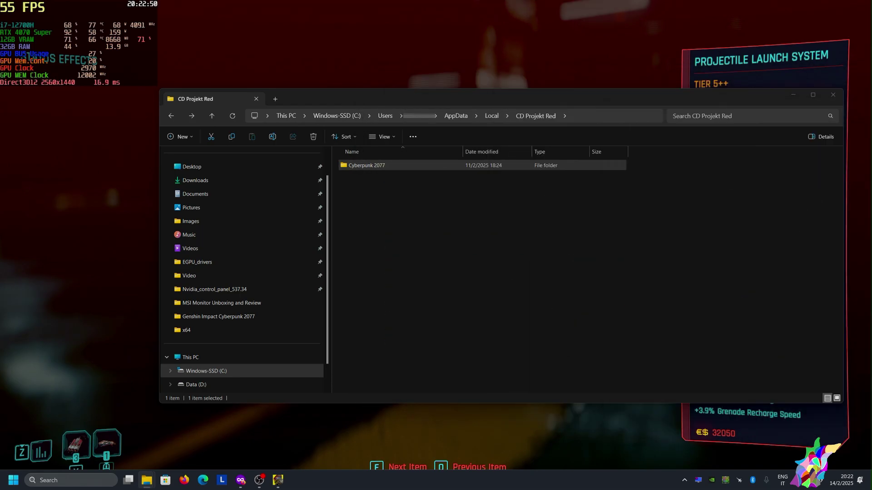
{"action": "key", "text": "alt+Tab"}
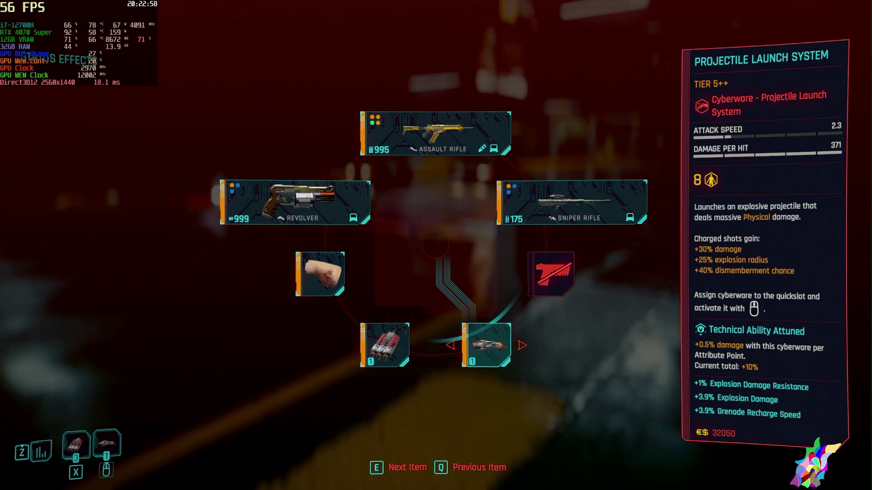
Step: Exit the weapon wheel, scan a passing car's Twintone info, then open a terminal's fast-travel map
{"action": "key", "text": "alt"}
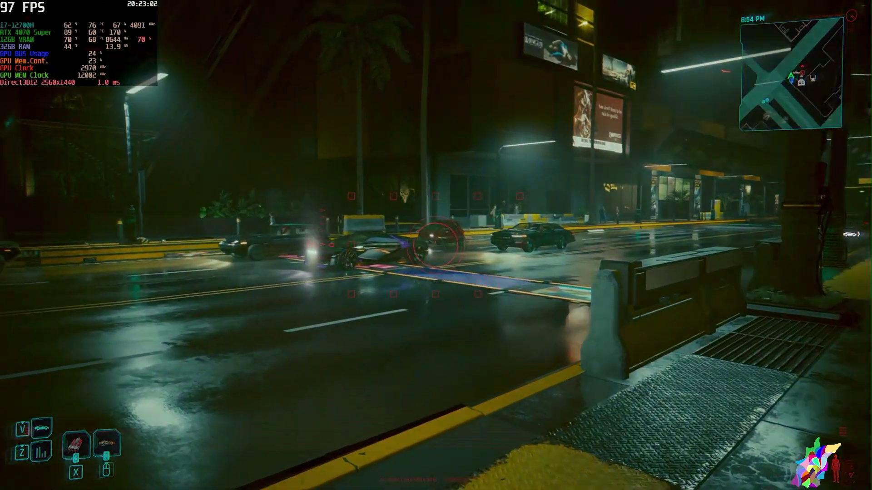
{"action": "key", "text": "Tab"}
{"action": "key", "text": "z"}
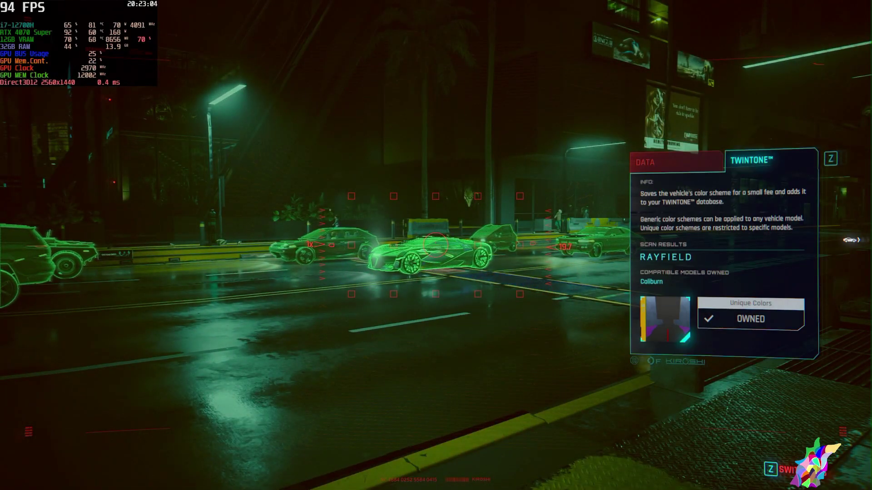
{"action": "key", "text": "Tab"}
{"action": "key", "text": "w"}
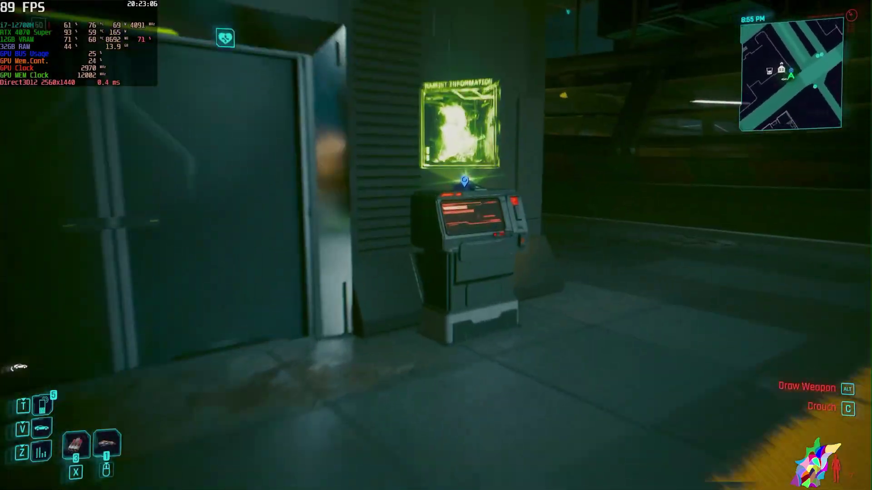
{"action": "key", "text": "f"}
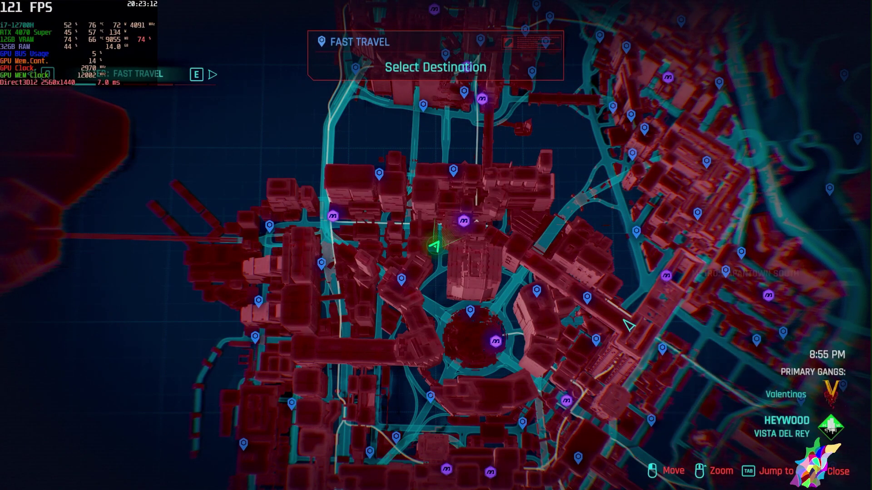
Step: Pan the map south to Dogtown and fast travel to the Golden Pacific point
{"action": "left_click_drag", "start_coordinate": [628, 333], "coordinate": [615, 69]}
{"action": "left_click_drag", "start_coordinate": [587, 388], "coordinate": [596, 128]}
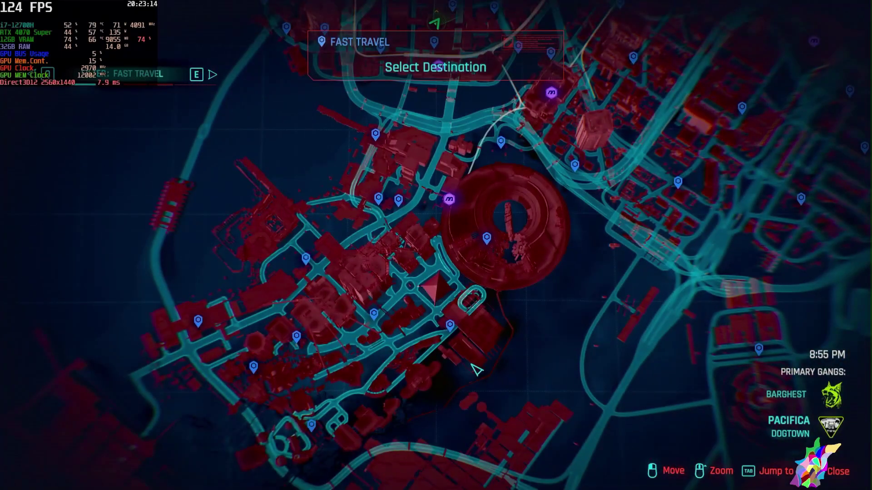
{"action": "left_click_drag", "start_coordinate": [478, 371], "coordinate": [605, 340]}
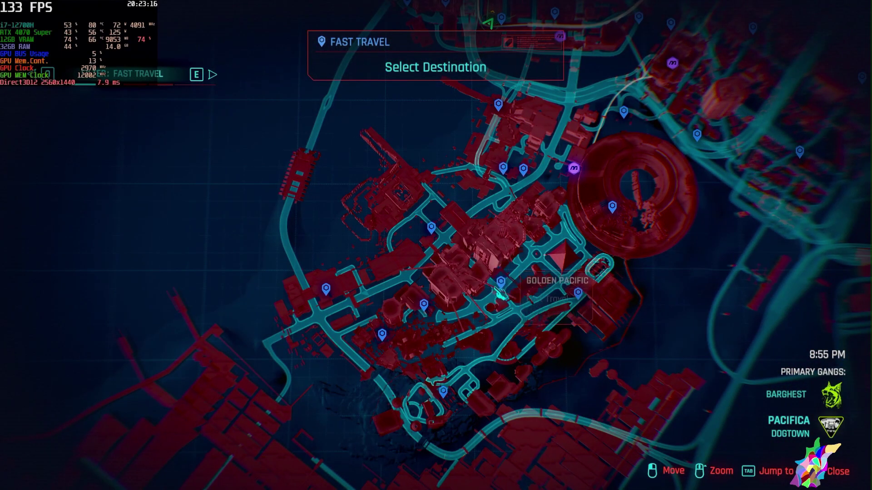
{"action": "left_click", "coordinate": [502, 291]}
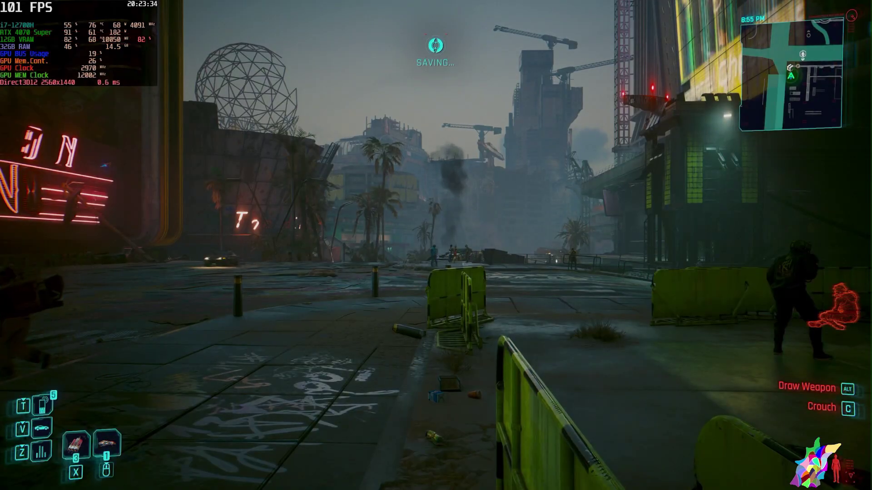
{"action": "mouse_move", "coordinate": [436, 245]}
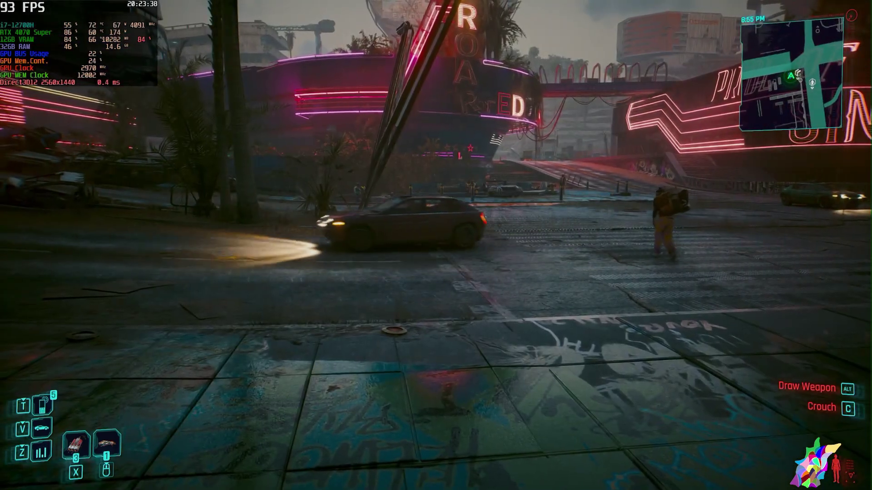
Step: Pause and scroll the Graphics tab down to Volumetric Fog Resolution and Max Dynamic Decals
{"action": "key", "text": "Escape"}
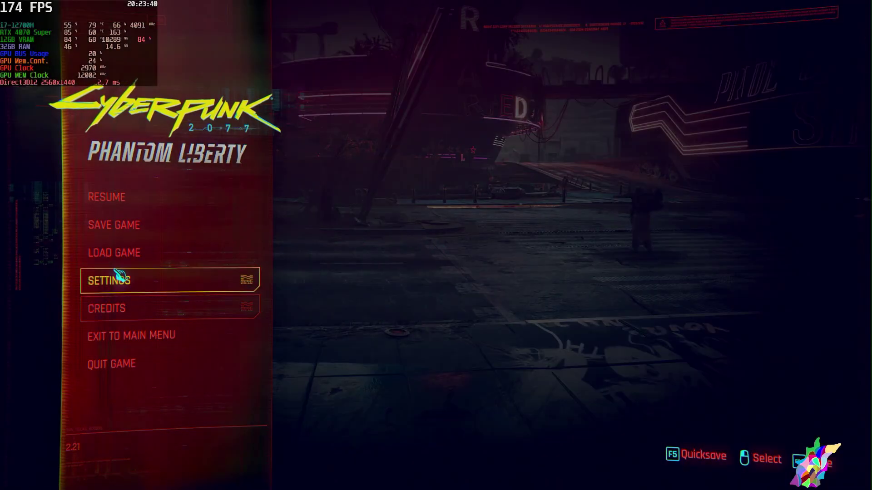
{"action": "left_click", "coordinate": [109, 280]}
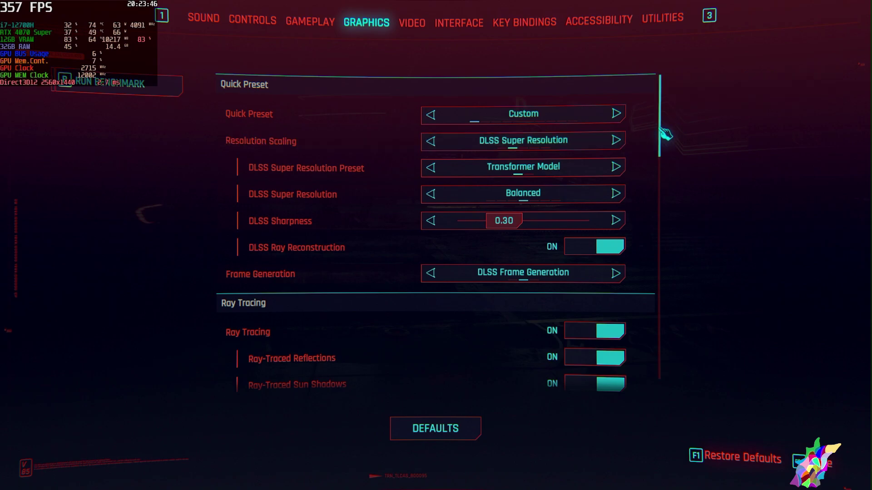
{"action": "scroll", "coordinate": [663, 139], "scroll_direction": "down", "scroll_amount": 3}
{"action": "left_click_drag", "start_coordinate": [663, 142], "coordinate": [663, 163]}
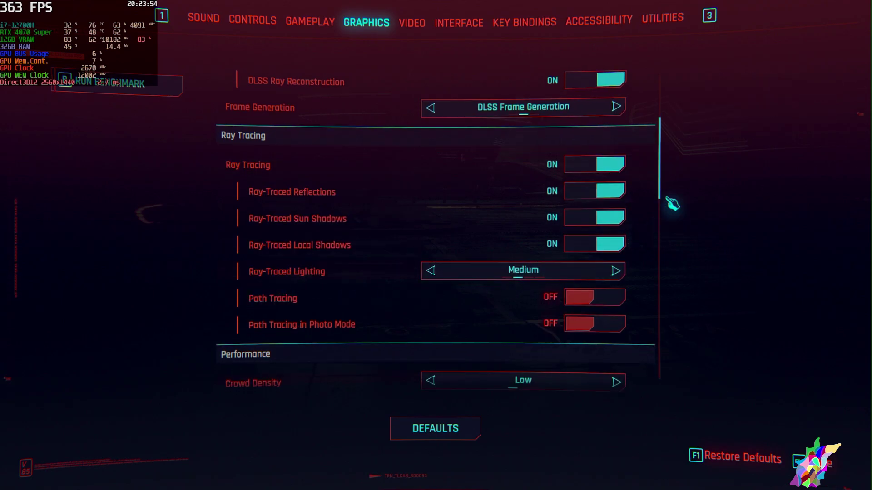
{"action": "left_click_drag", "start_coordinate": [661, 169], "coordinate": [661, 166]}
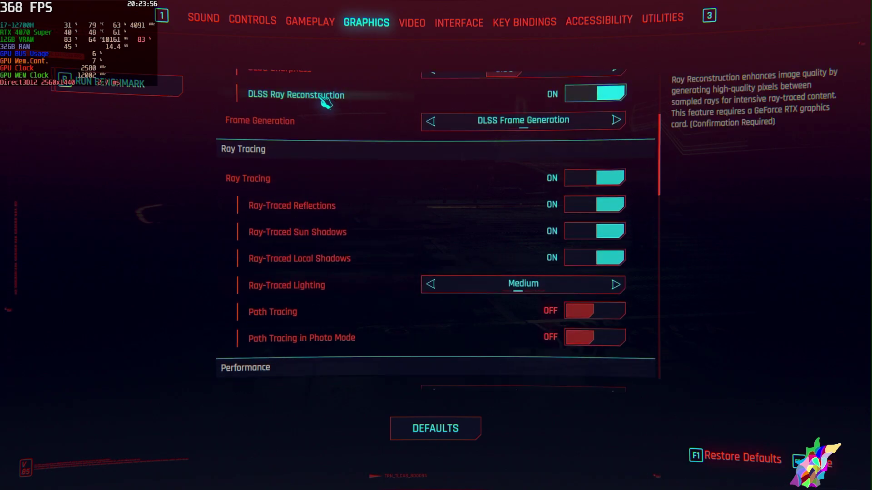
{"action": "scroll", "coordinate": [668, 194], "scroll_direction": "down", "scroll_amount": 10}
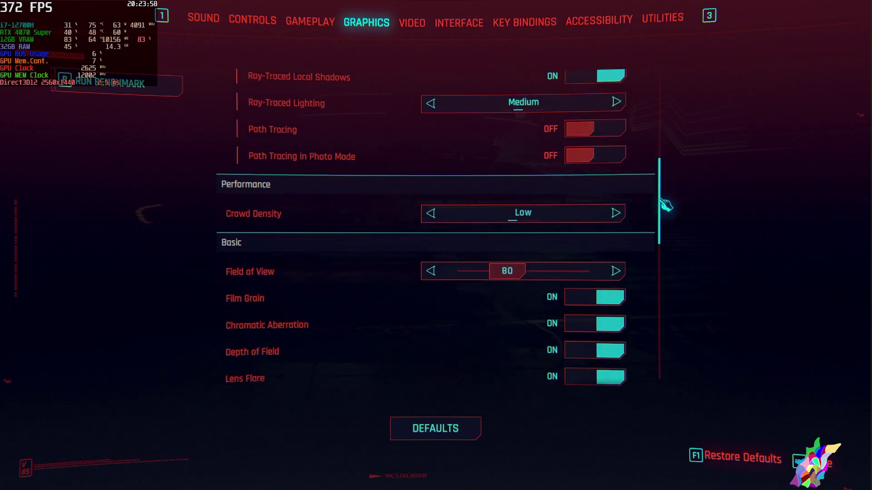
{"action": "left_click_drag", "start_coordinate": [661, 226], "coordinate": [660, 341]}
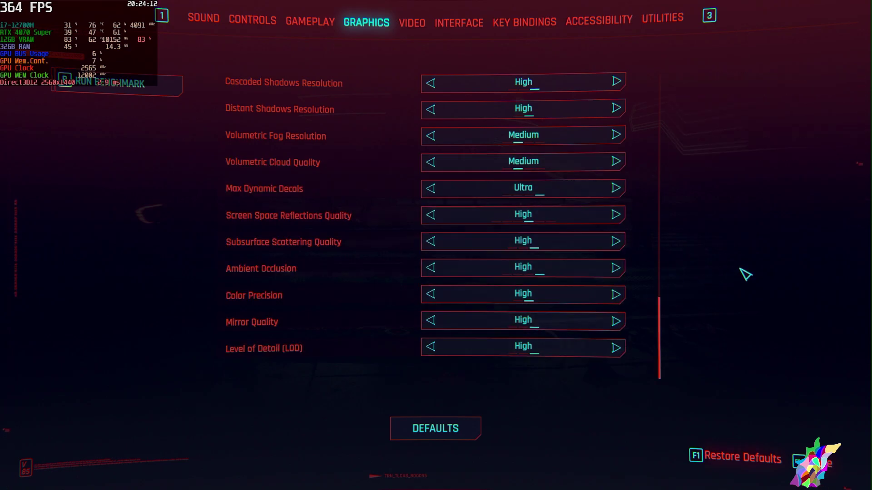
Step: Leave the graphics settings, walk onto the road and summon the Shion Targa MZT
{"action": "key", "text": "Escape"}
{"action": "key", "text": "Escape"}
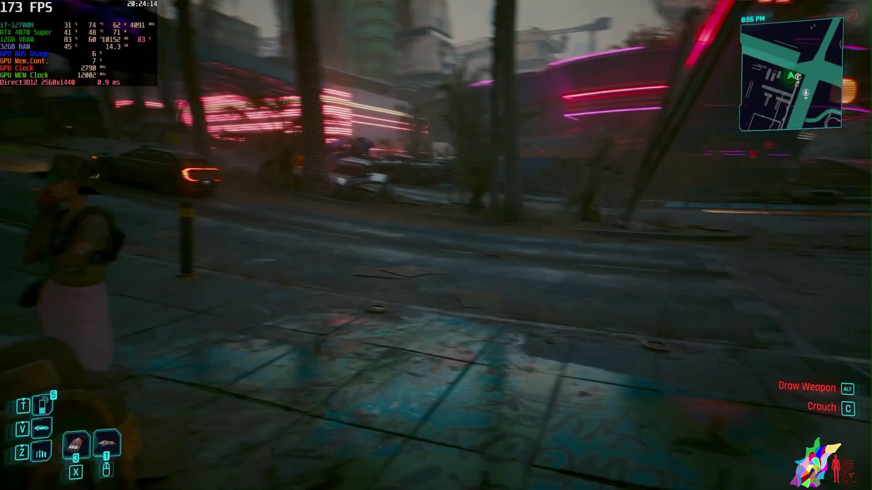
{"action": "key", "text": "w"}
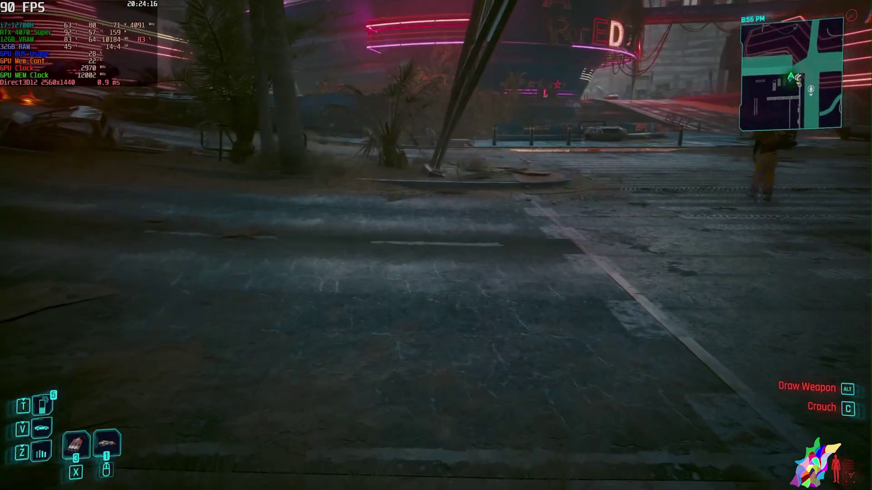
{"action": "key", "text": "v"}
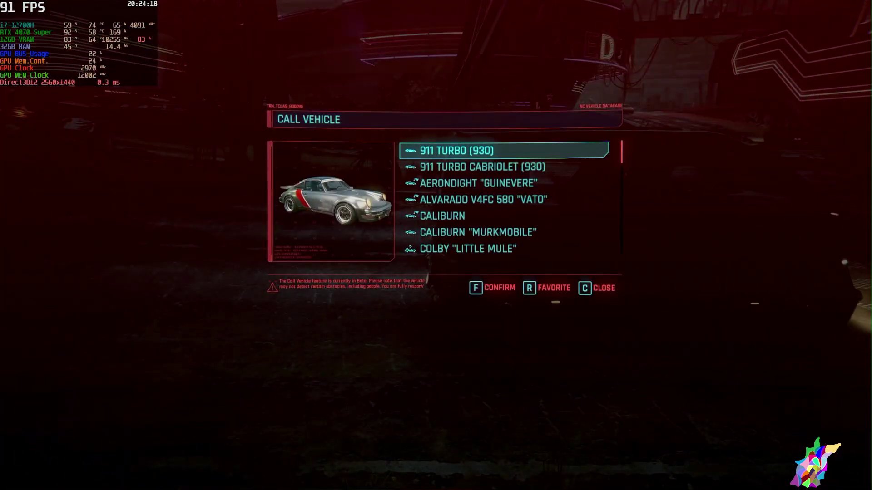
{"action": "scroll", "coordinate": [504, 200], "scroll_direction": "down", "scroll_amount": 5}
{"action": "scroll", "coordinate": [504, 200], "scroll_direction": "down", "scroll_amount": 2}
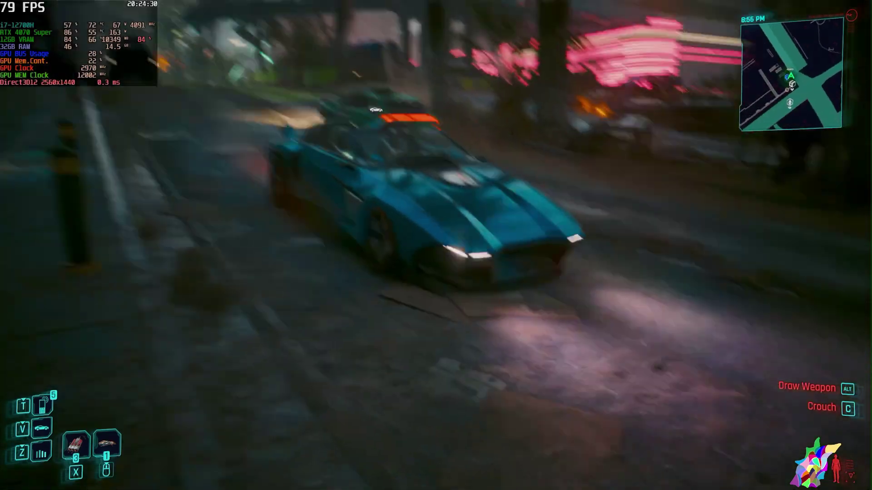
Step: Get into the blue car's driver seat and switch to third-person camera
{"action": "key", "text": "w"}
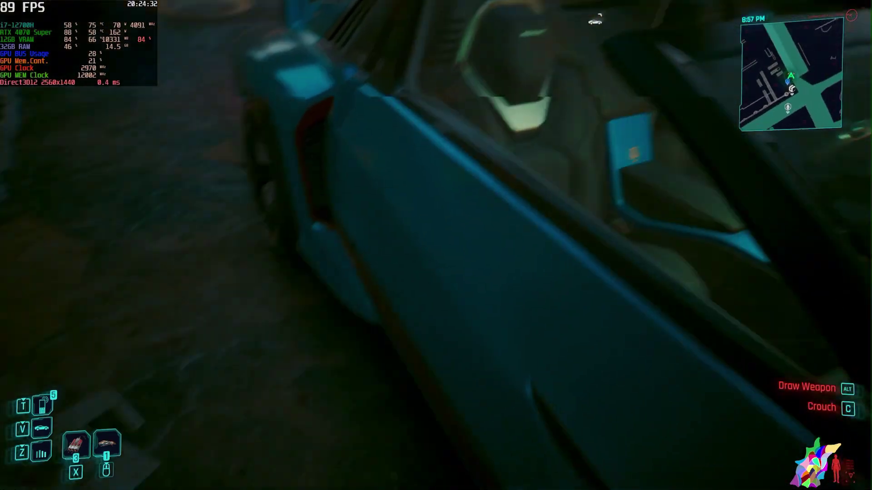
{"action": "key", "text": "a"}
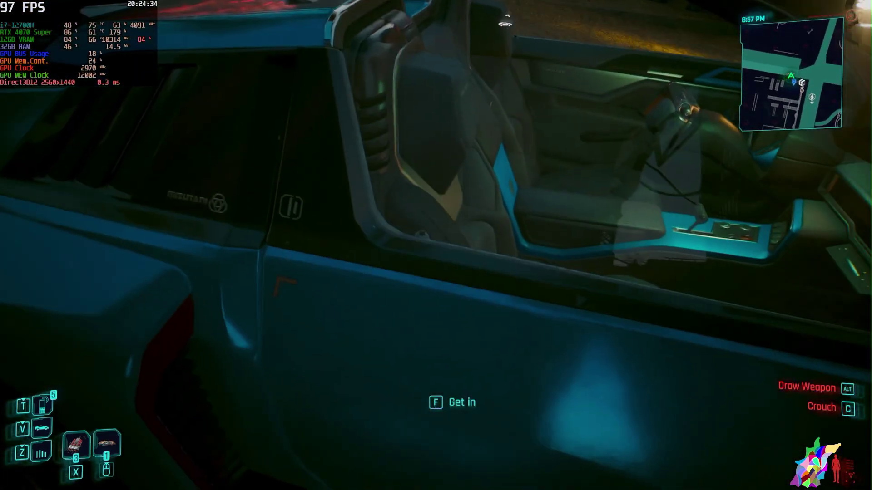
{"action": "key", "text": "f"}
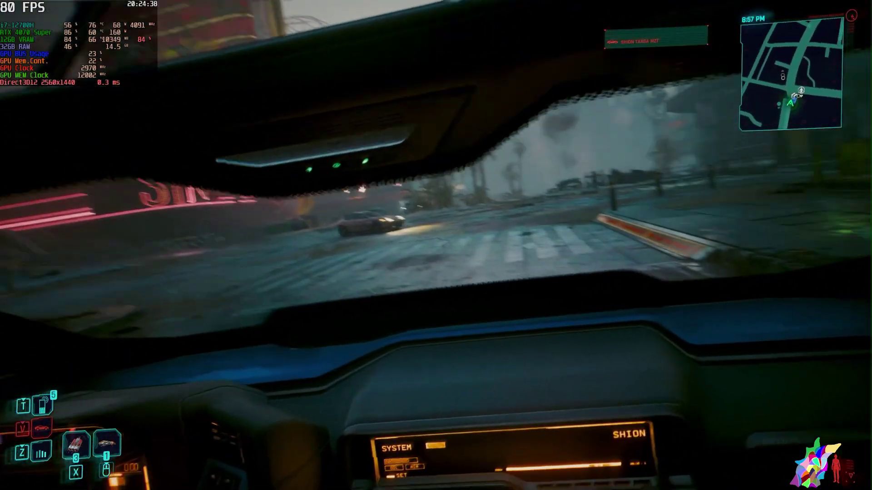
{"action": "key", "text": "q"}
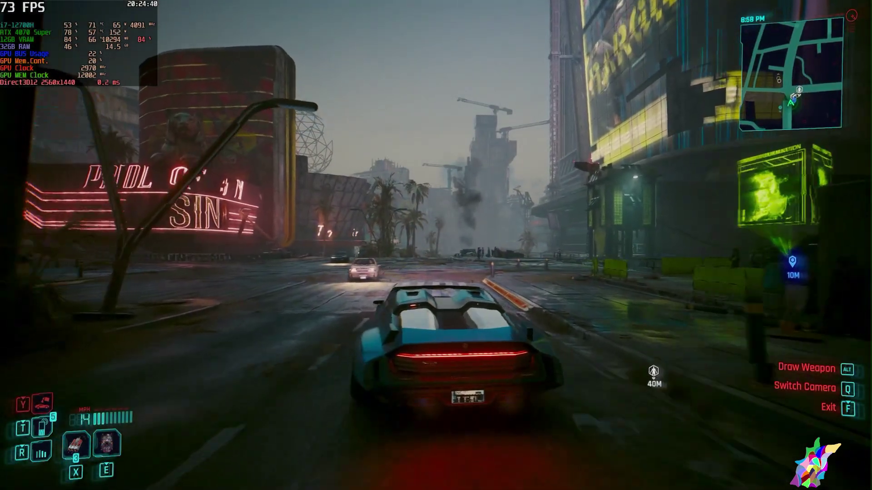
Step: Drive left through the intersection, around the wreck and under the overpass
{"action": "key", "text": "a"}
{"action": "key", "text": "space"}
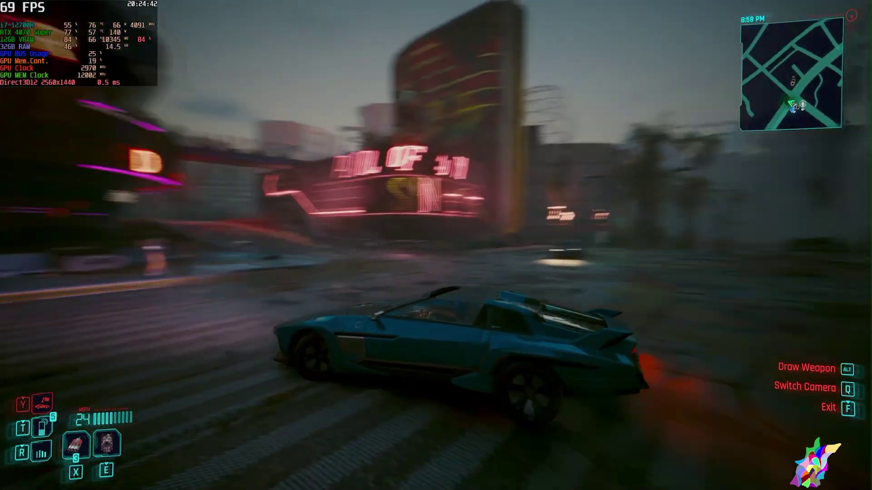
{"action": "key", "text": "w"}
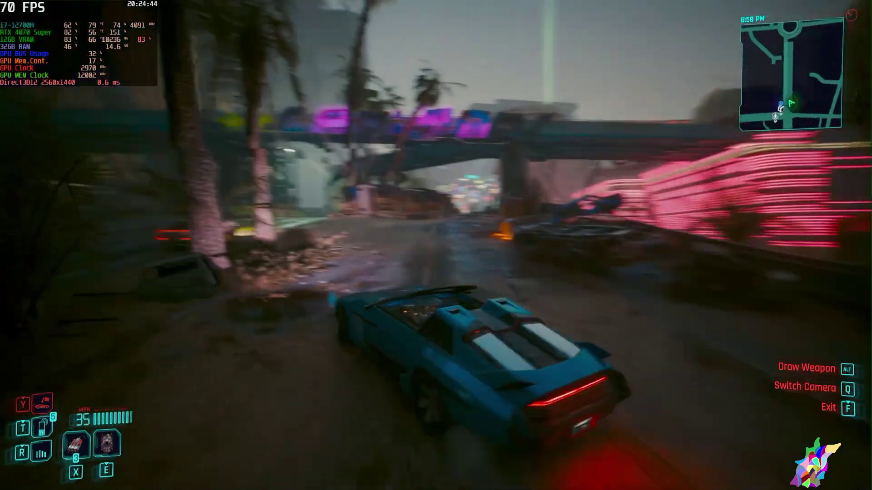
{"action": "key", "text": "w"}
{"action": "key", "text": "d"}
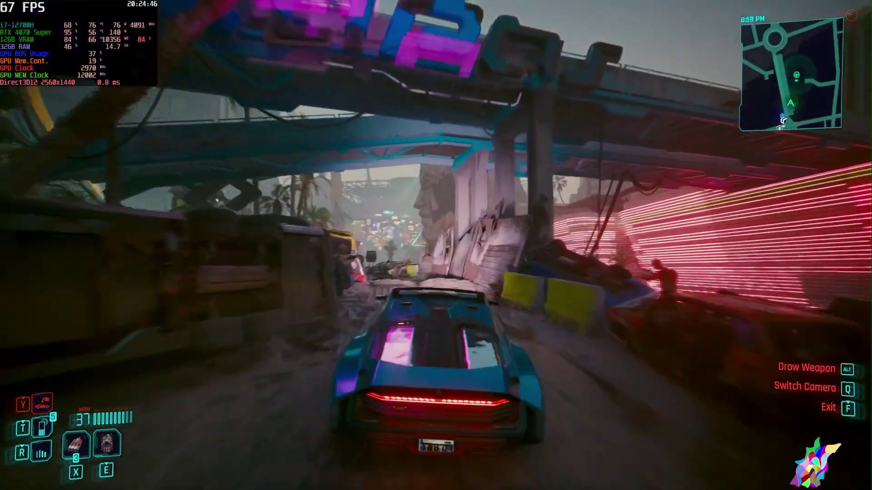
{"action": "key", "text": "w"}
{"action": "key", "text": "w"}
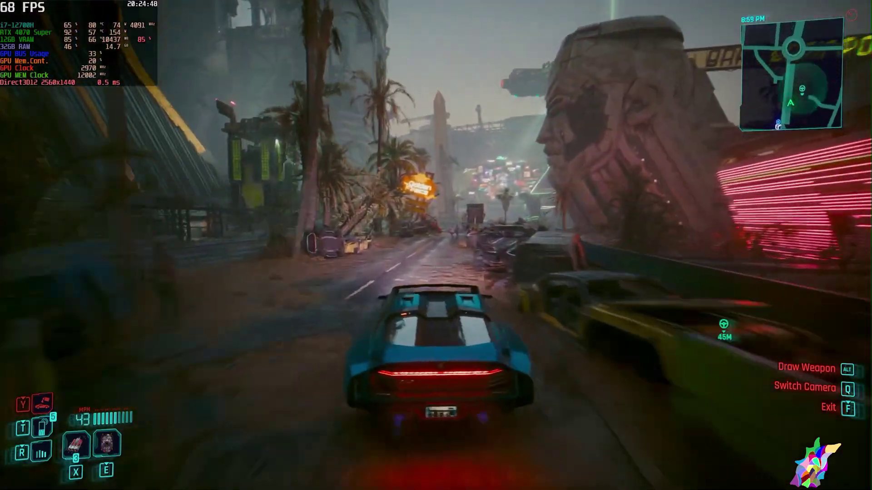
{"action": "key", "text": "w"}
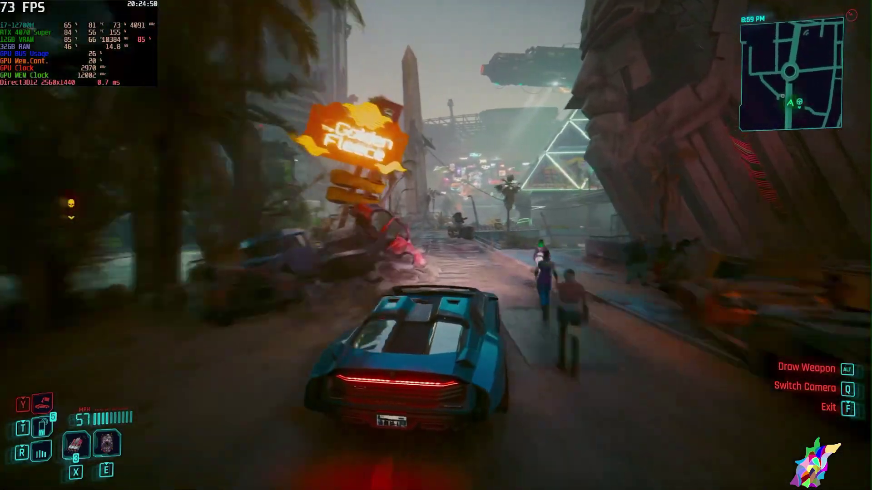
{"action": "key", "text": "a"}
{"action": "key", "text": "d"}
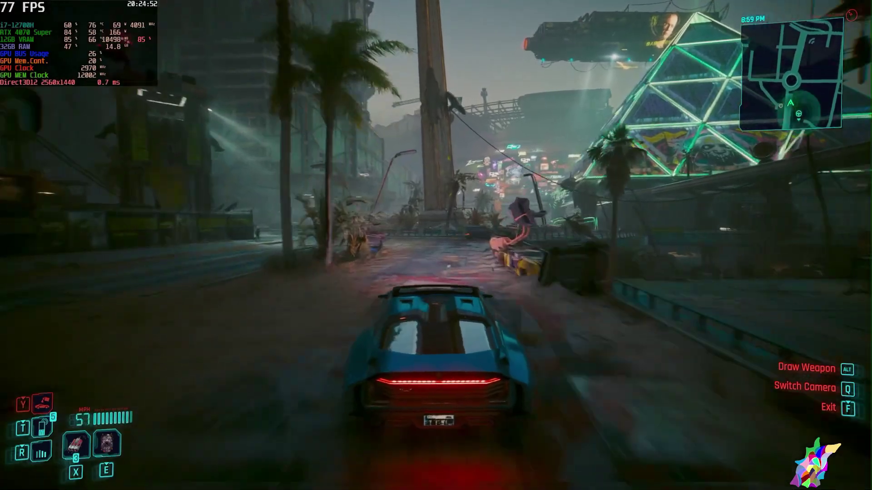
Step: Circle left around the plaza roundabout, braking behind the car ahead
{"action": "key", "text": "d"}
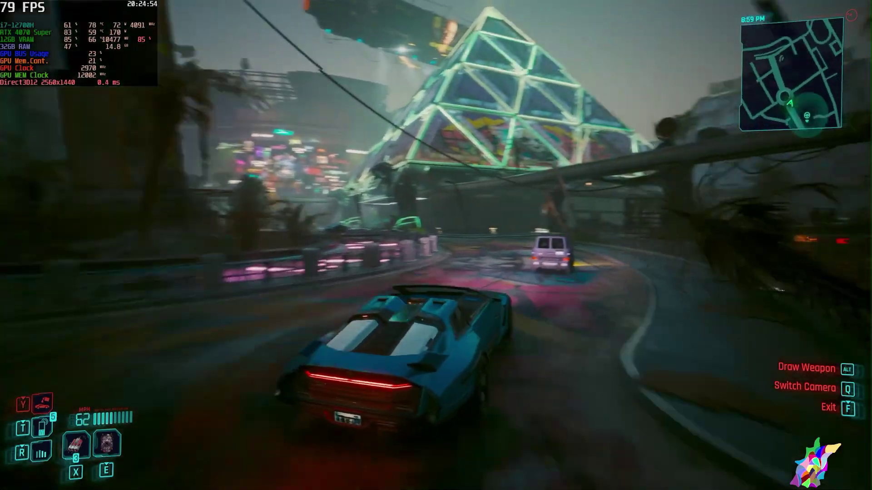
{"action": "key", "text": "a"}
{"action": "key", "text": "a"}
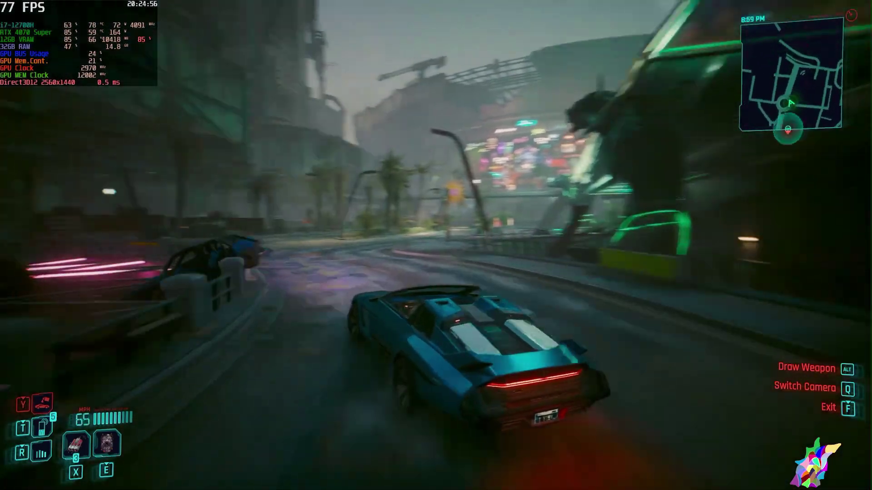
{"action": "key", "text": "a"}
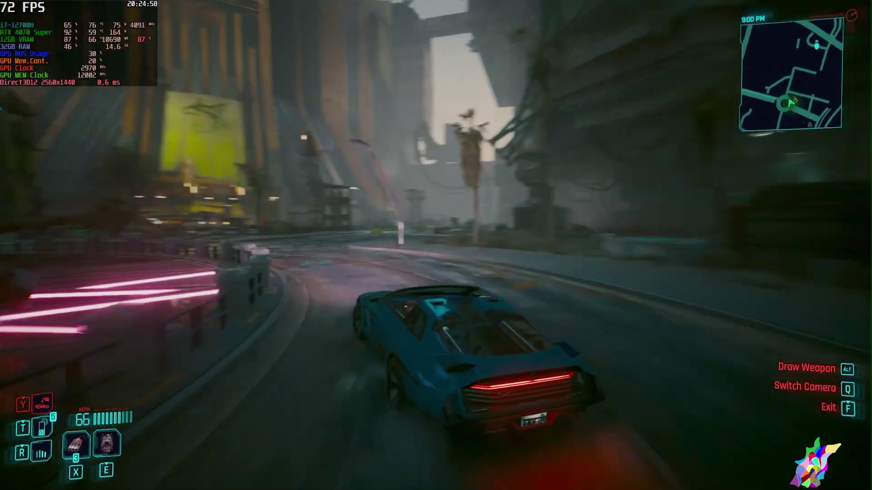
{"action": "key", "text": "a"}
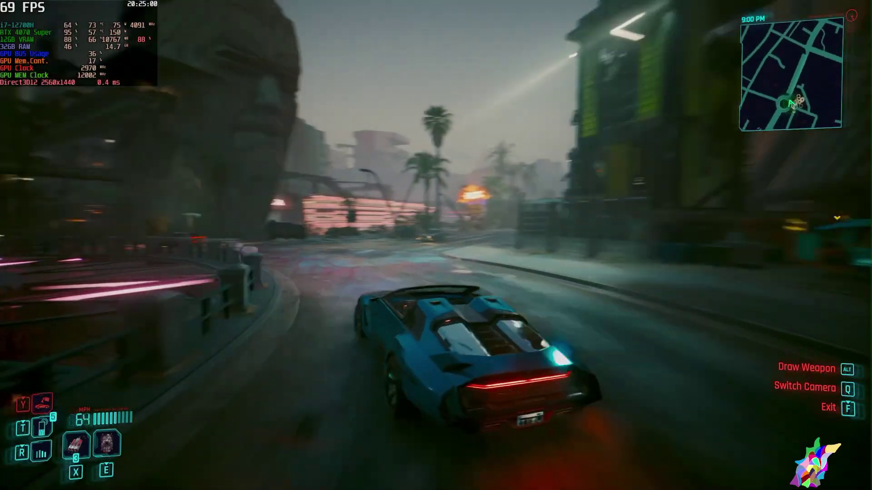
{"action": "key", "text": "s"}
{"action": "key", "text": "a"}
{"action": "key", "text": "s"}
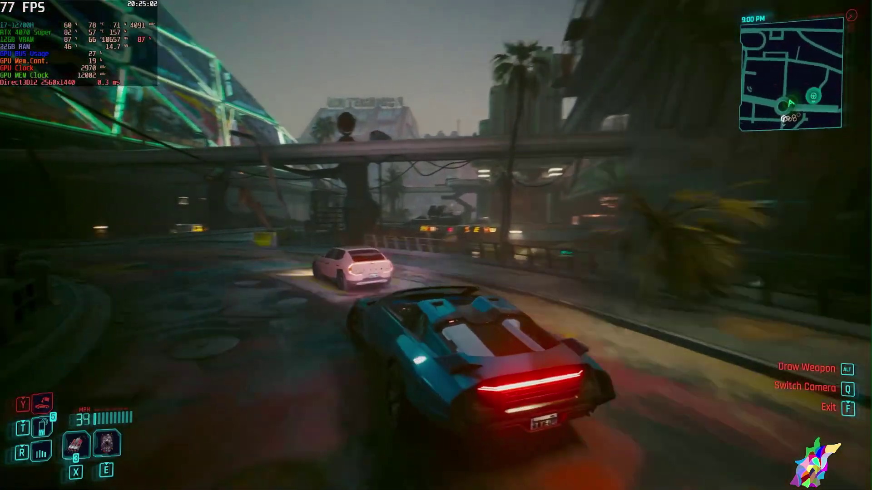
{"action": "key", "text": "w"}
{"action": "key", "text": "a"}
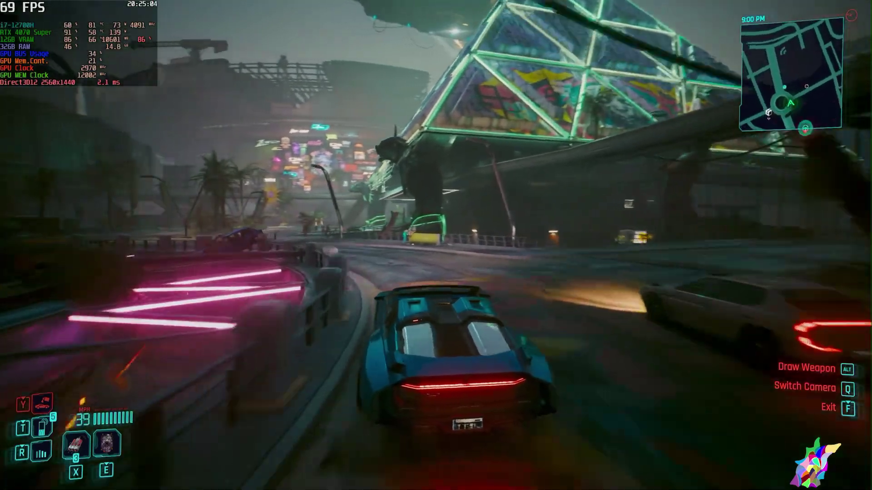
{"action": "key", "text": "w"}
{"action": "key", "text": "a"}
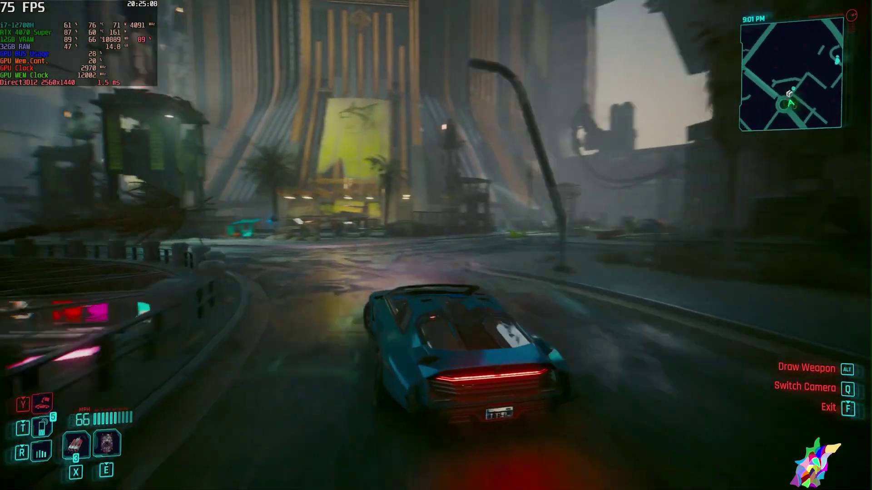
Step: Follow the curve left toward the neon pyramid, easing off speed
{"action": "key", "text": "w"}
{"action": "key", "text": "a"}
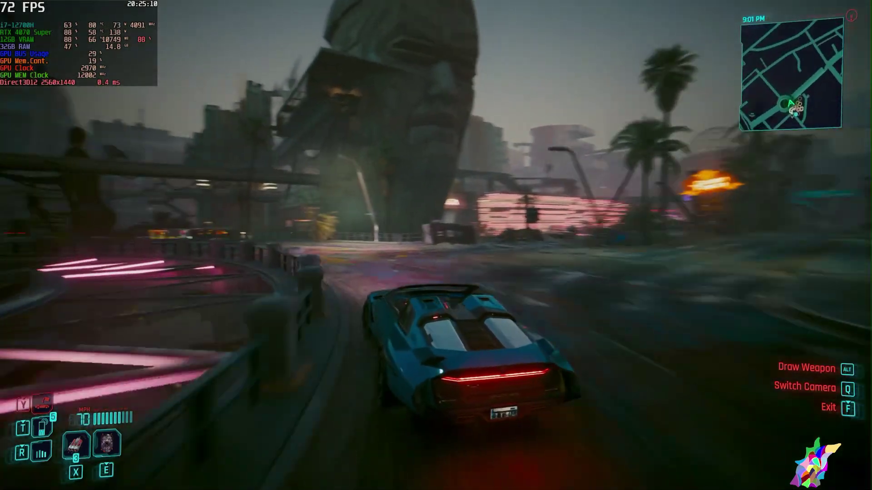
{"action": "key", "text": "w"}
{"action": "key", "text": "a"}
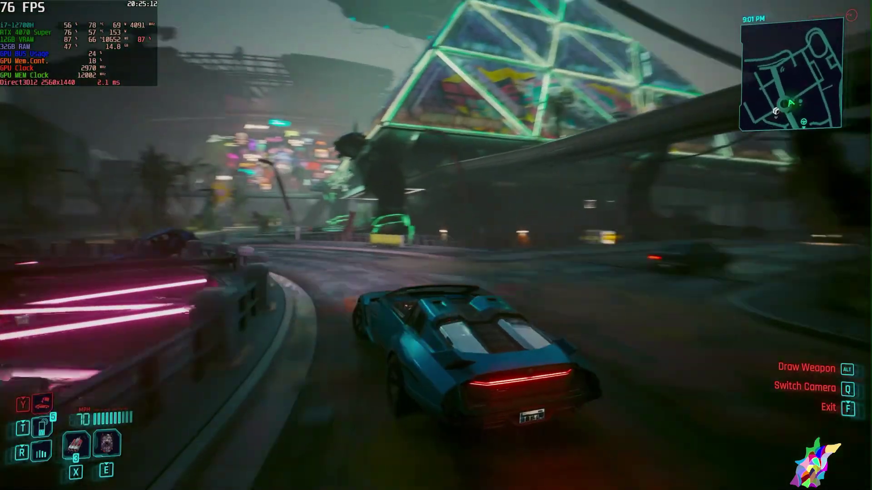
{"action": "key", "text": "w"}
{"action": "key", "text": "a"}
{"action": "key", "text": "w"}
{"action": "key", "text": "a"}
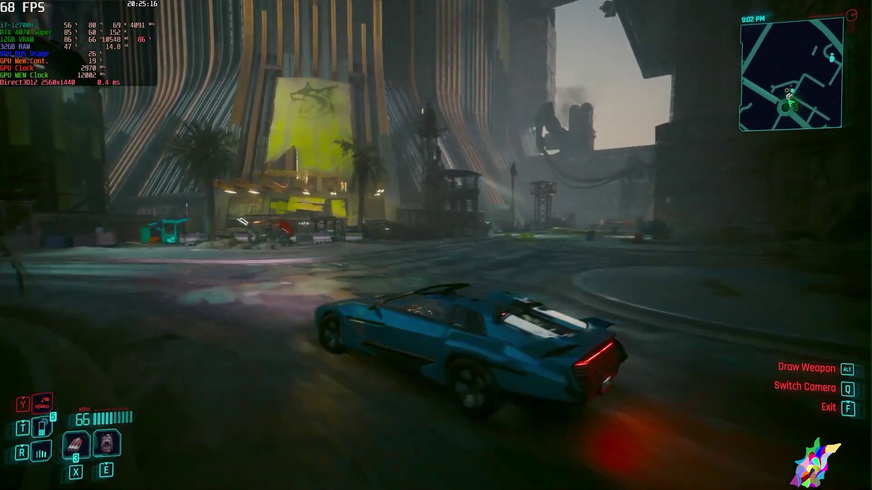
Step: Drift past the gate, turn right onto a new street, then swing back toward the pyramid
{"action": "key", "text": "w"}
{"action": "key", "text": "d"}
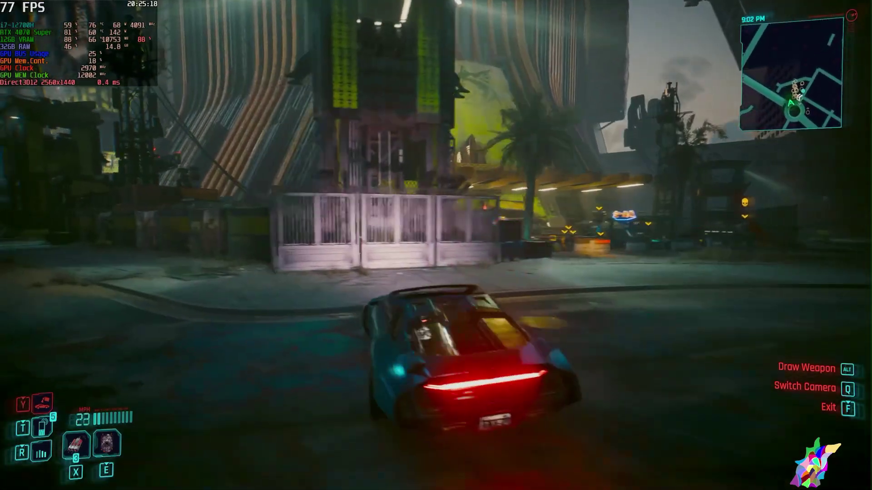
{"action": "key", "text": "w"}
{"action": "key", "text": "d"}
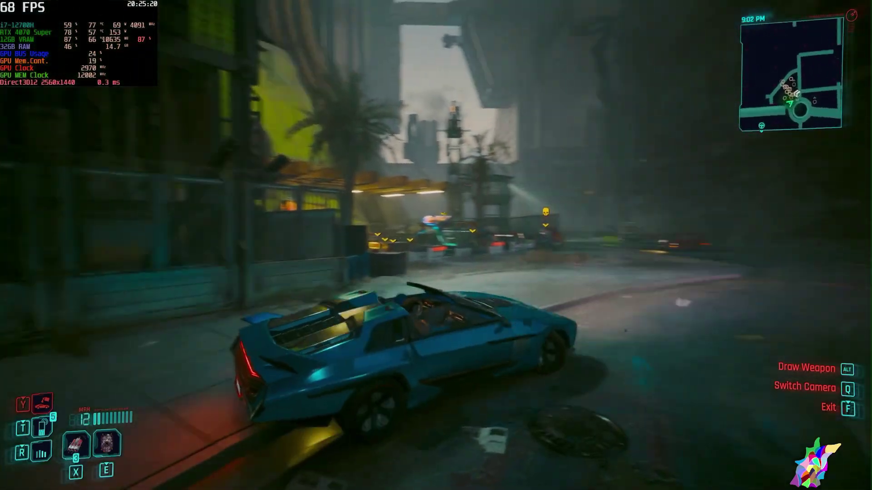
{"action": "key", "text": "w"}
{"action": "key", "text": "d"}
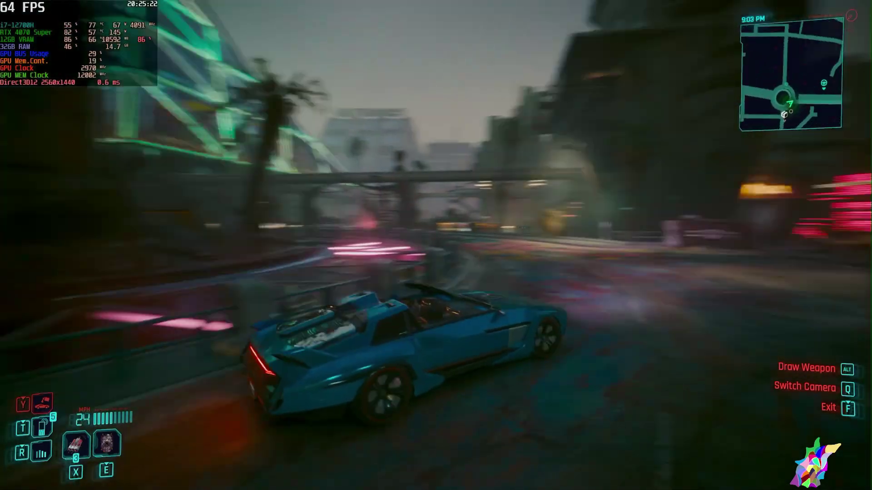
{"action": "key", "text": "w"}
{"action": "key", "text": "d"}
{"action": "key", "text": "w"}
{"action": "key", "text": "a"}
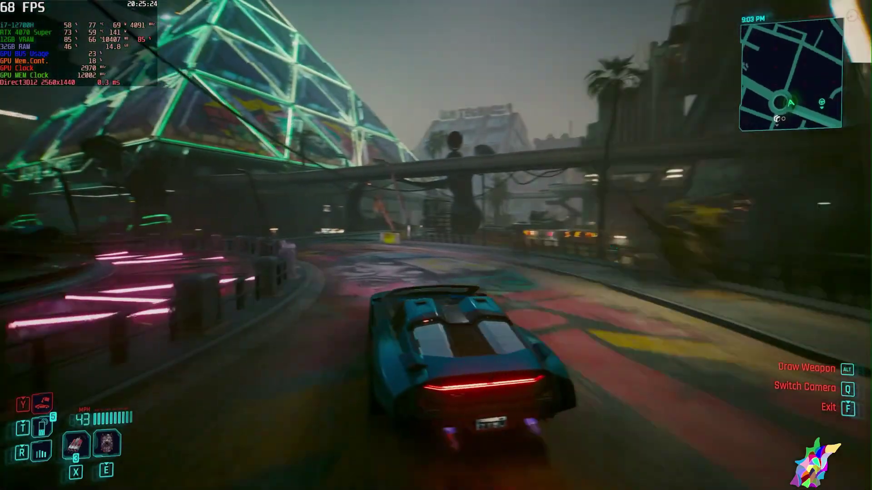